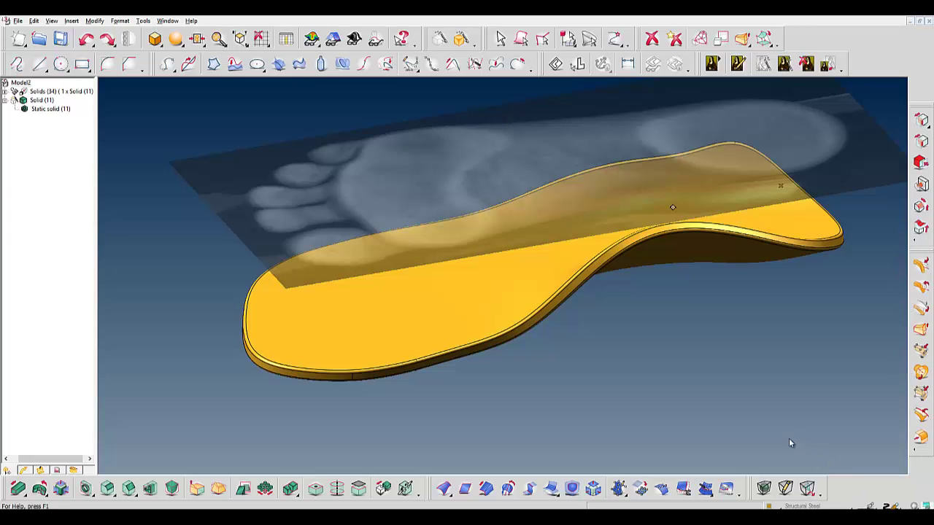
Switch to the top view (F8) and centre the insole over its footprint image.
mouse_move(748, 413)
middle_down()
mouse_move(726, 415)
mouse_move(587, 342)
middle_up()
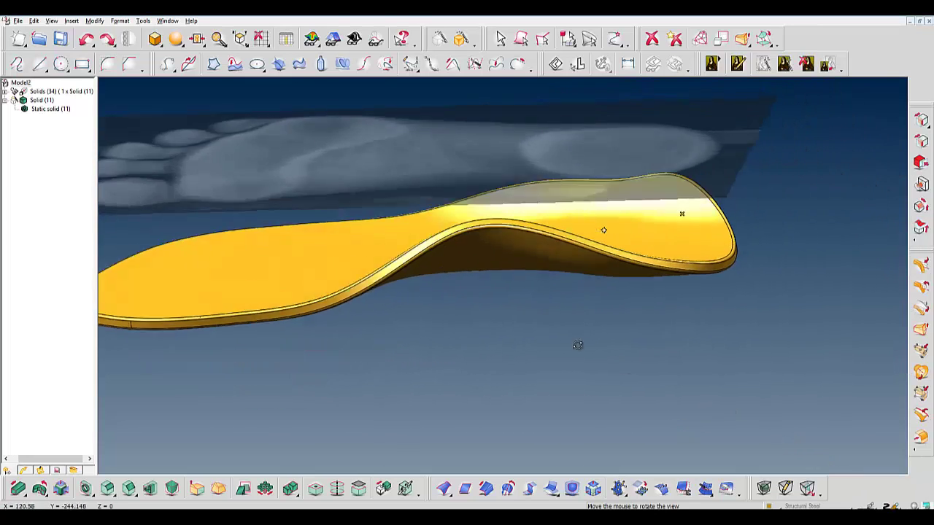
mouse_move(587, 341)
middle_down()
mouse_move(529, 284)
mouse_move(599, 302)
middle_up()
key(F8)
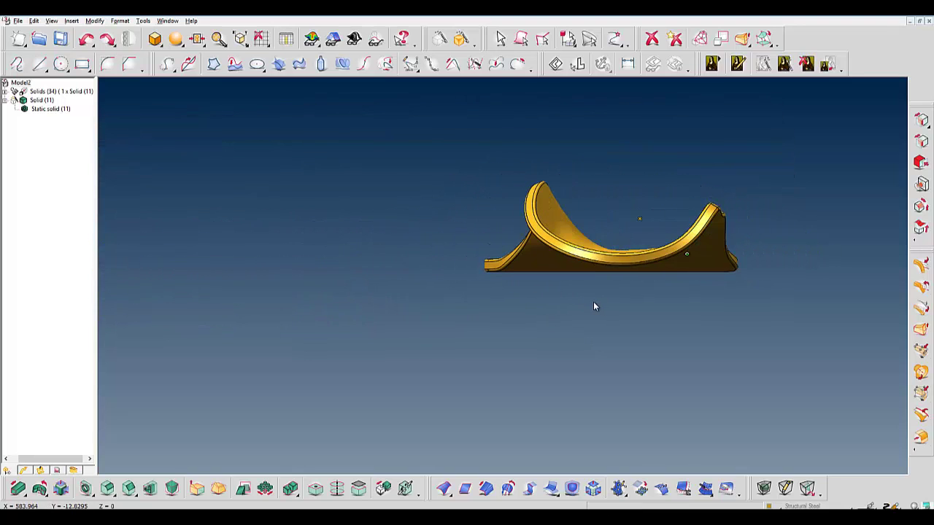
key(F8)
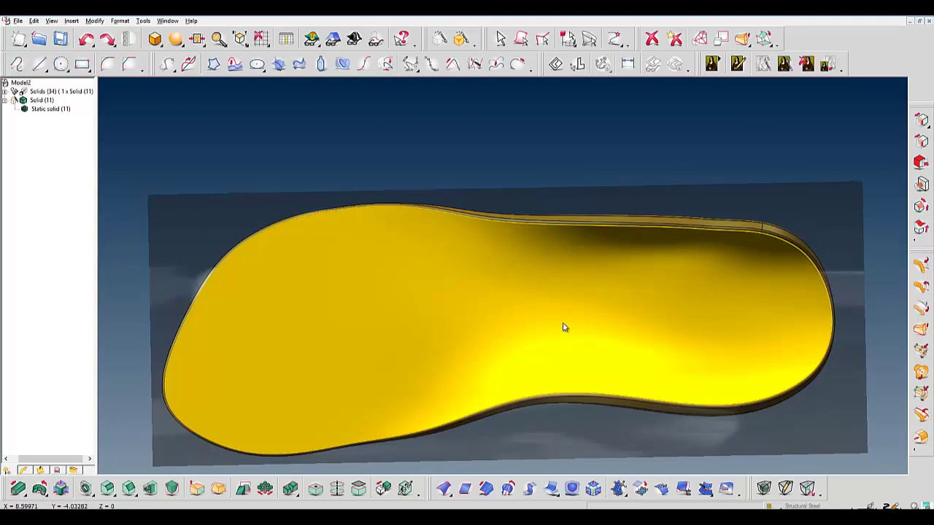
mouse_move(562, 325)
middle_down()
mouse_move(568, 256)
mouse_move(586, 259)
middle_up()
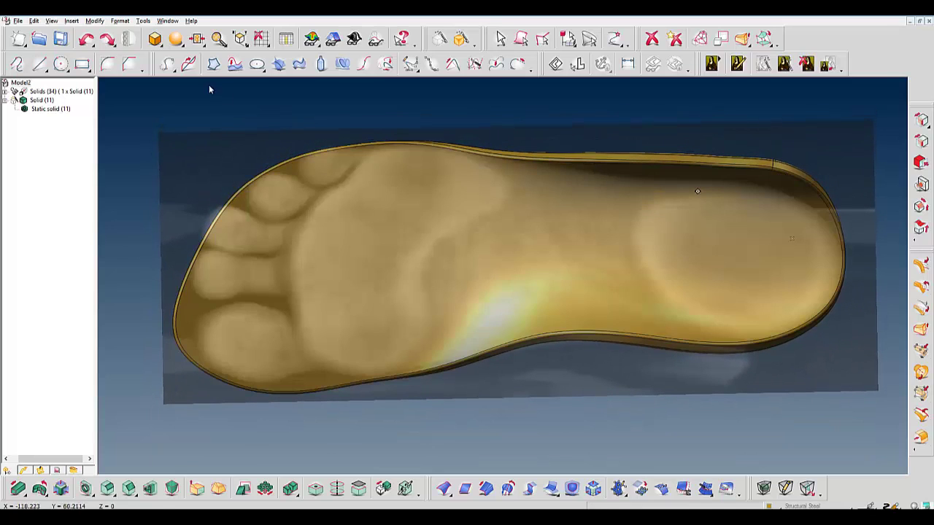
Draw a closed six-point interpolated curve around the ball of the foot.
click(168, 64)
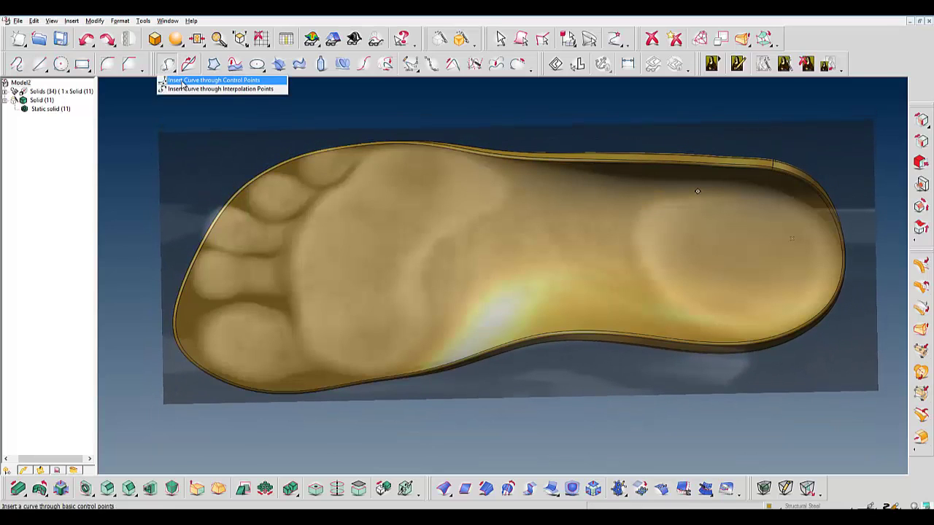
click(191, 88)
click(305, 300)
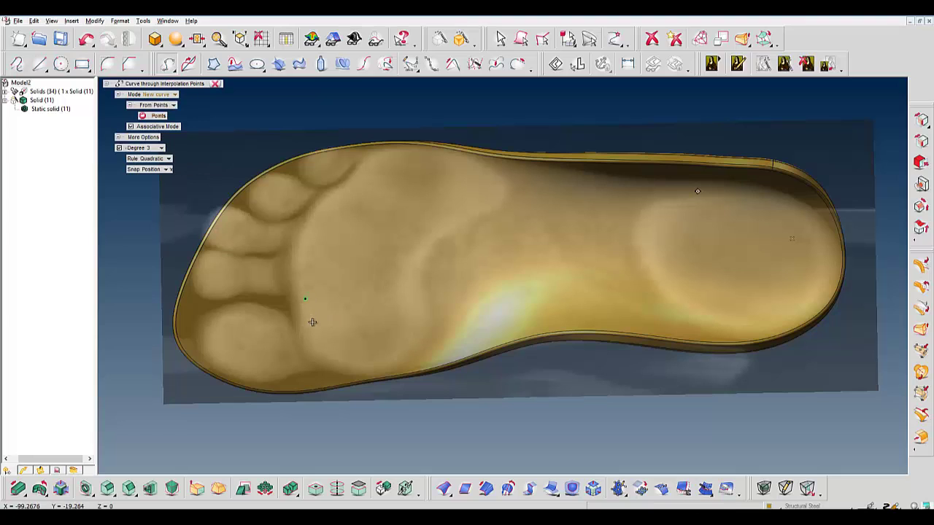
click(326, 351)
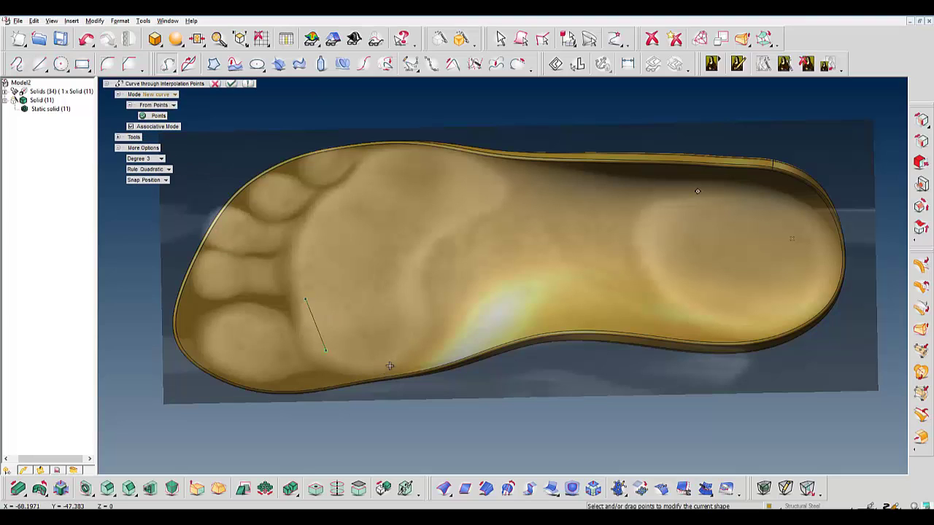
click(382, 369)
click(429, 321)
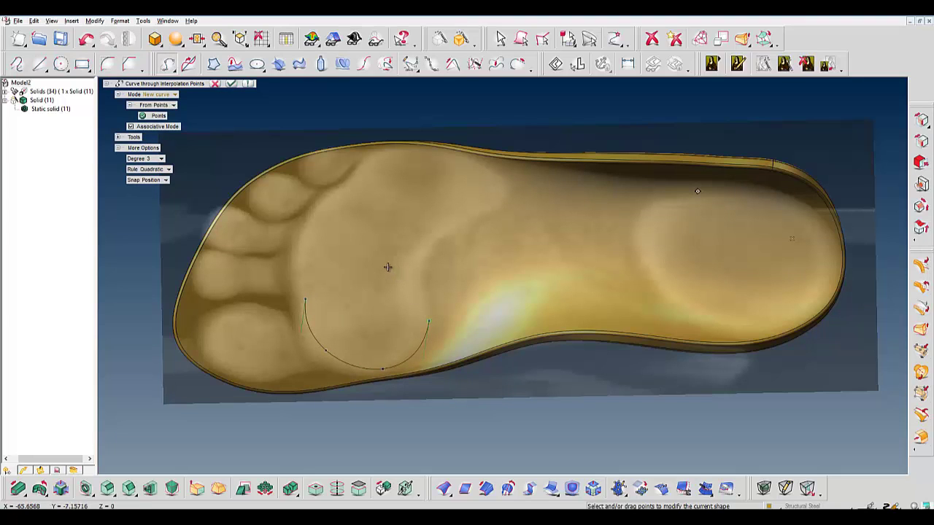
click(387, 268)
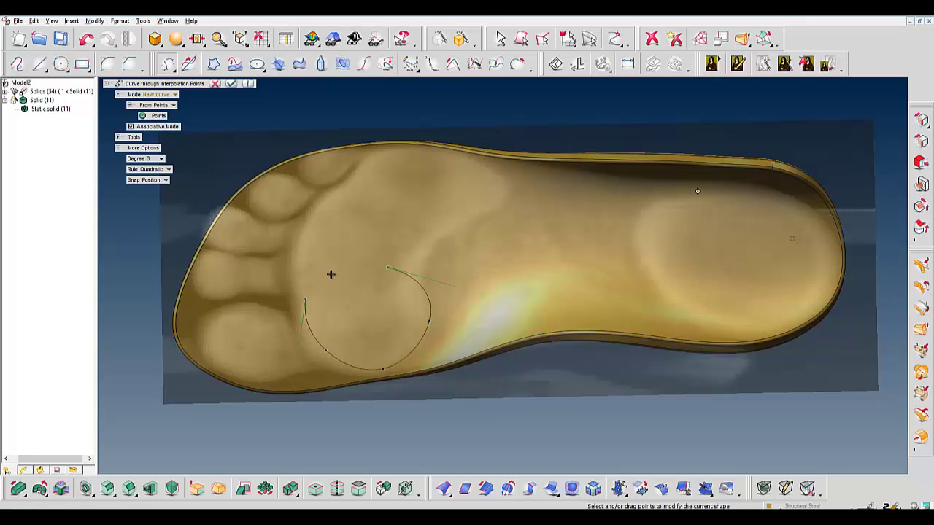
click(330, 275)
right_click(356, 284)
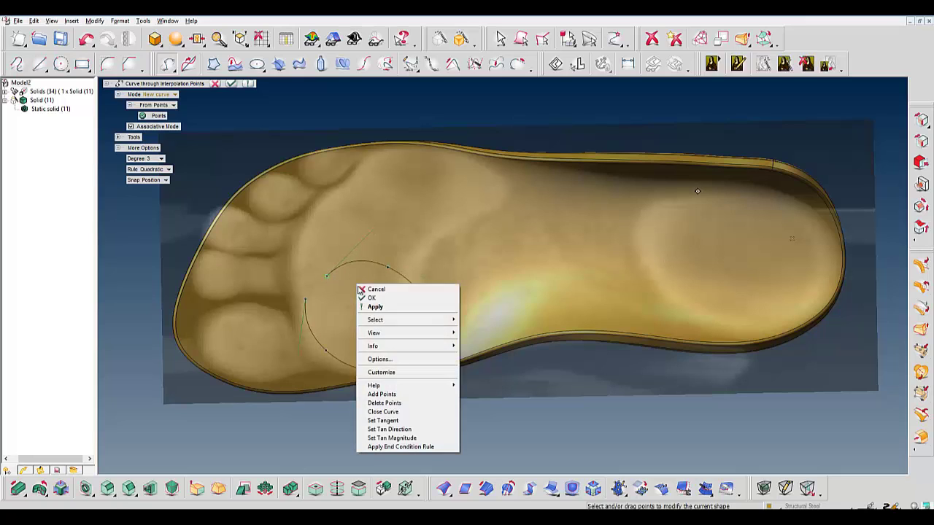
click(385, 411)
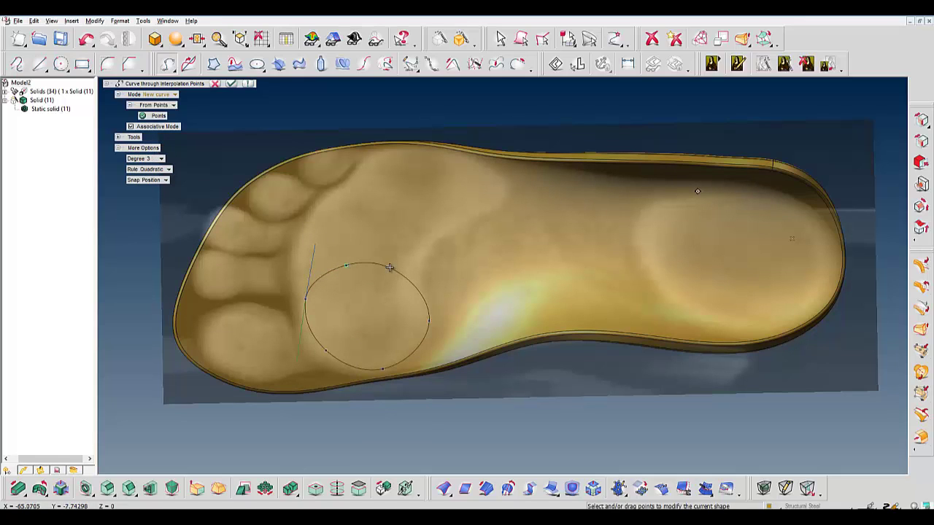
Drag the loop's points into an even circle and confirm it as Curve (47).
drag(388, 269, 402, 282)
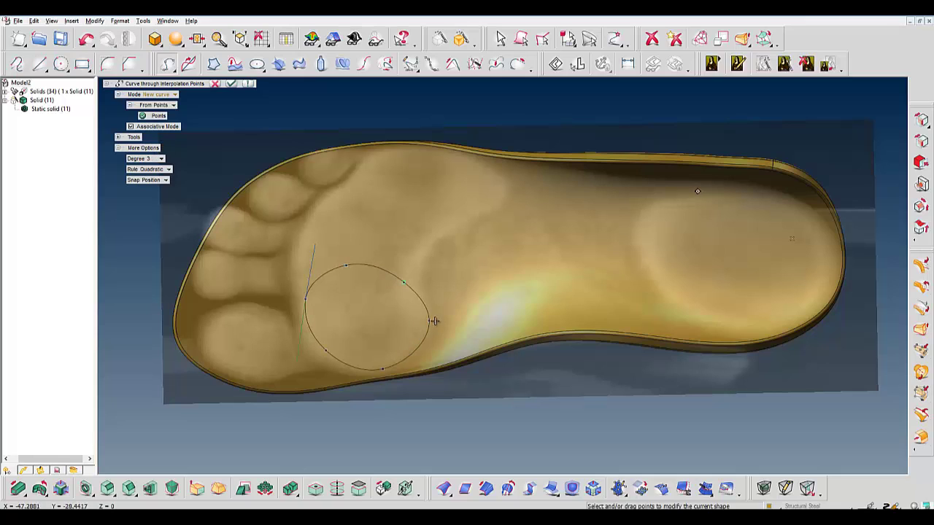
drag(430, 324, 421, 324)
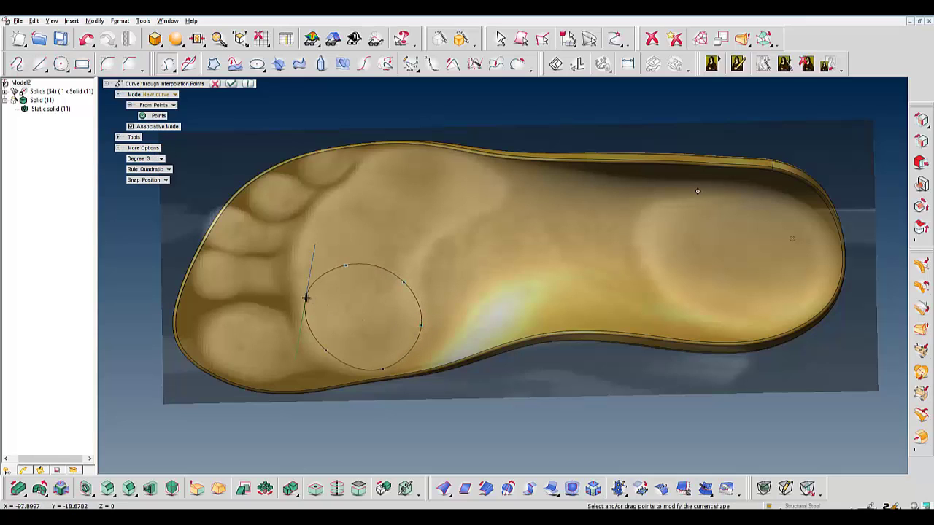
drag(309, 300, 310, 300)
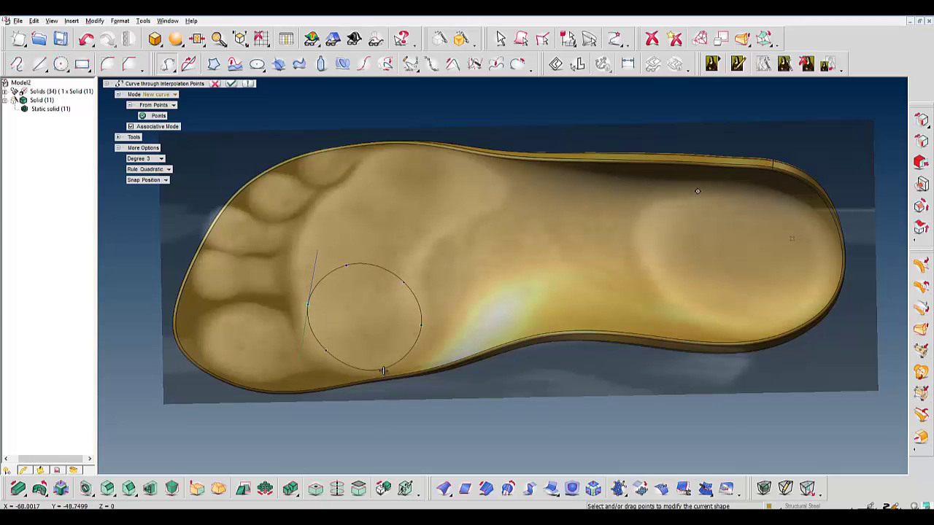
drag(381, 369, 379, 361)
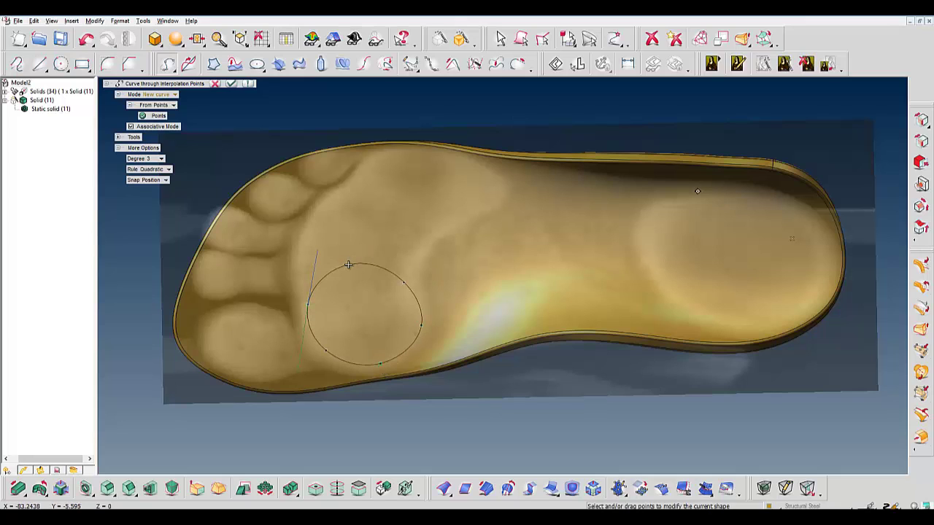
drag(348, 264, 351, 268)
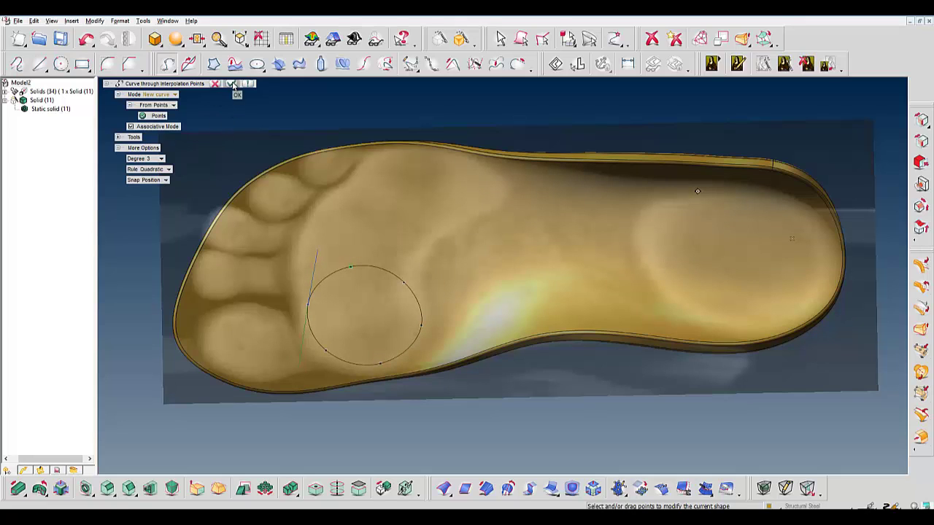
click(234, 85)
mouse_move(548, 328)
middle_down()
mouse_move(545, 263)
mouse_move(572, 375)
mouse_move(535, 275)
mouse_move(344, 213)
middle_up()
Project the forefoot loop onto the insole's top surface as Curves (48).
click(72, 21)
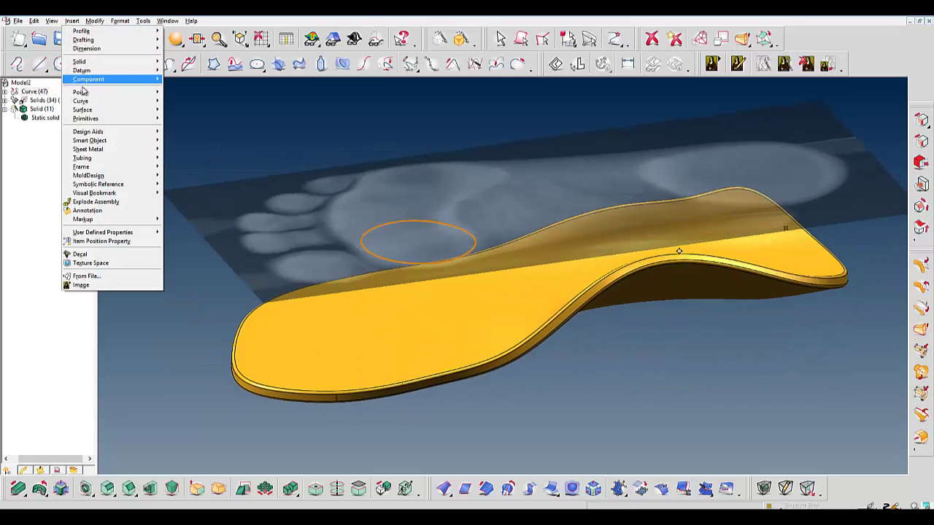
click(233, 255)
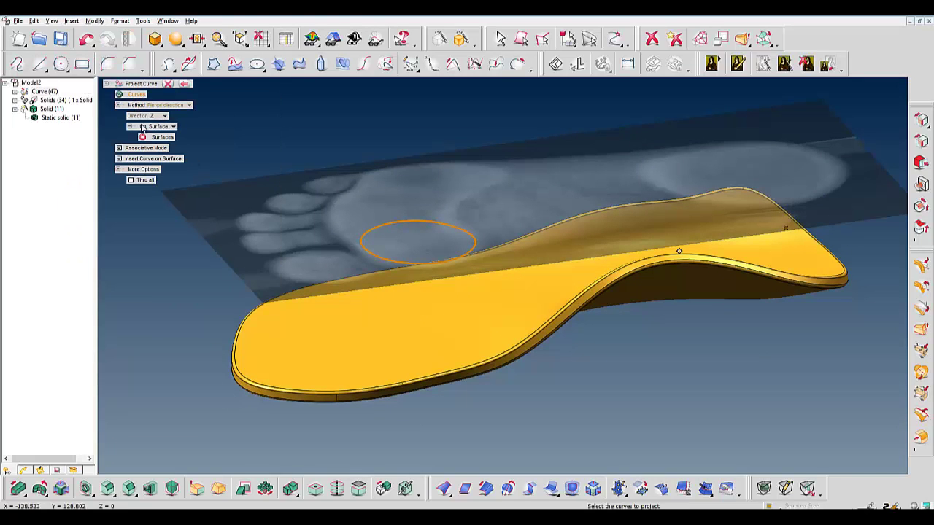
click(156, 138)
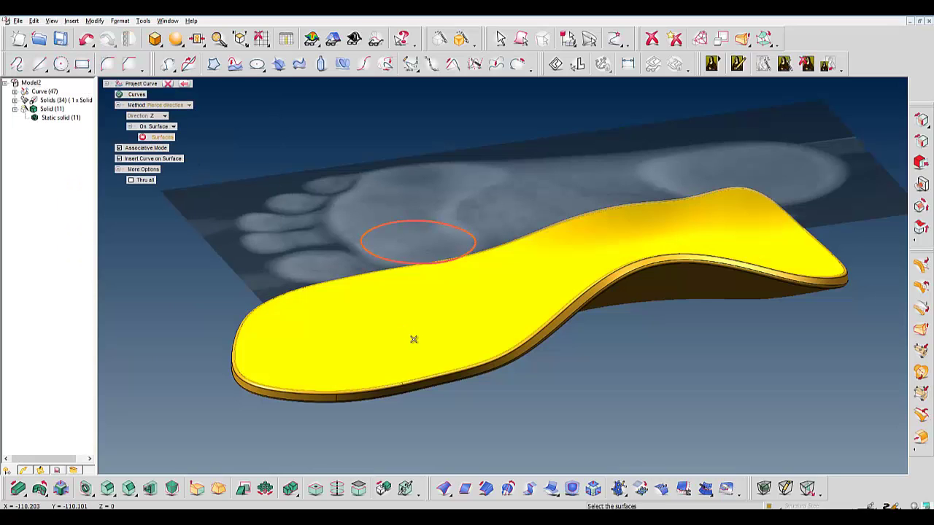
click(414, 339)
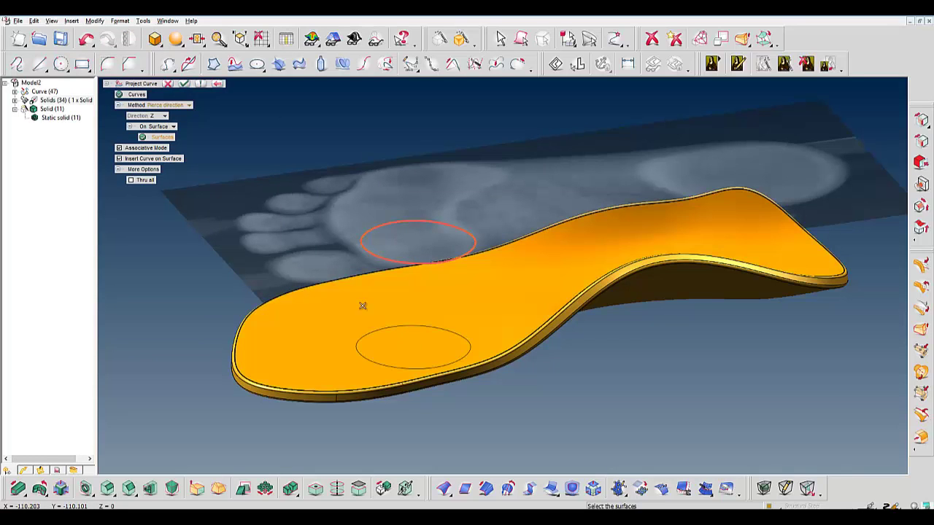
click(183, 84)
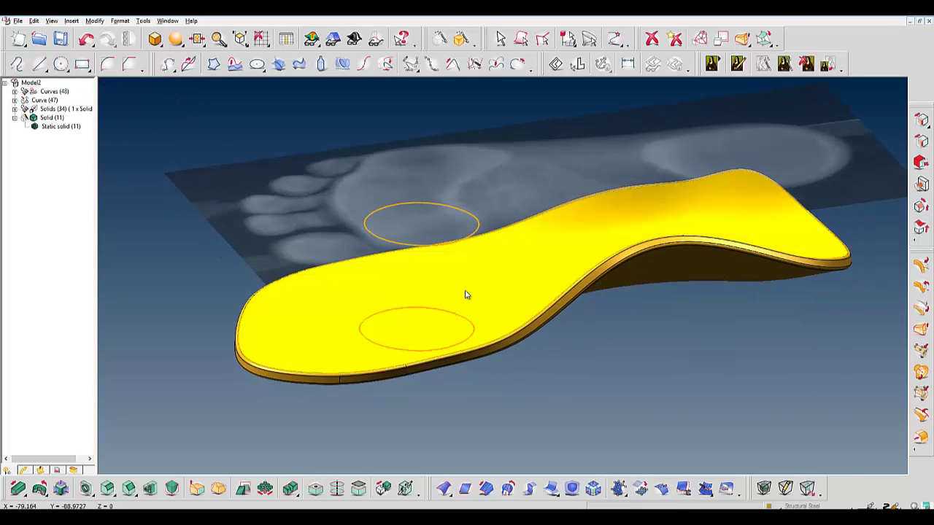
click(72, 20)
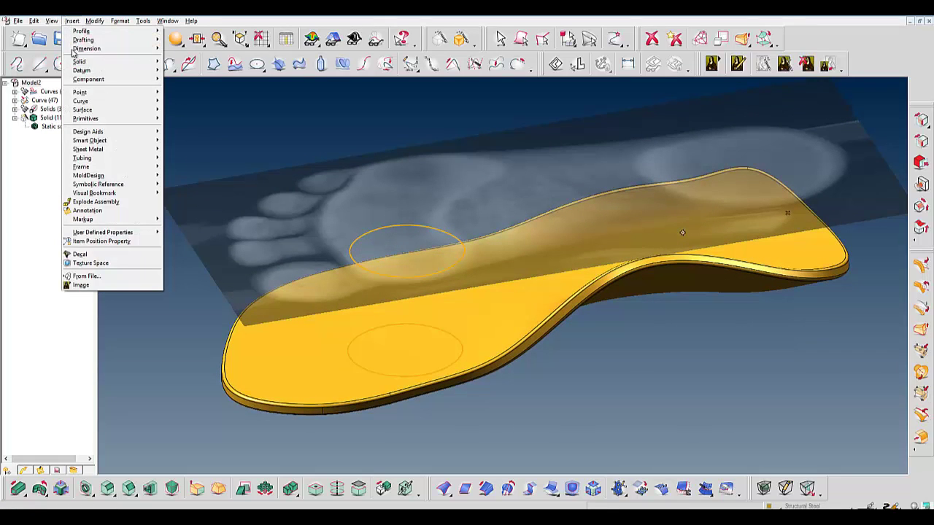
mouse_move(79, 61)
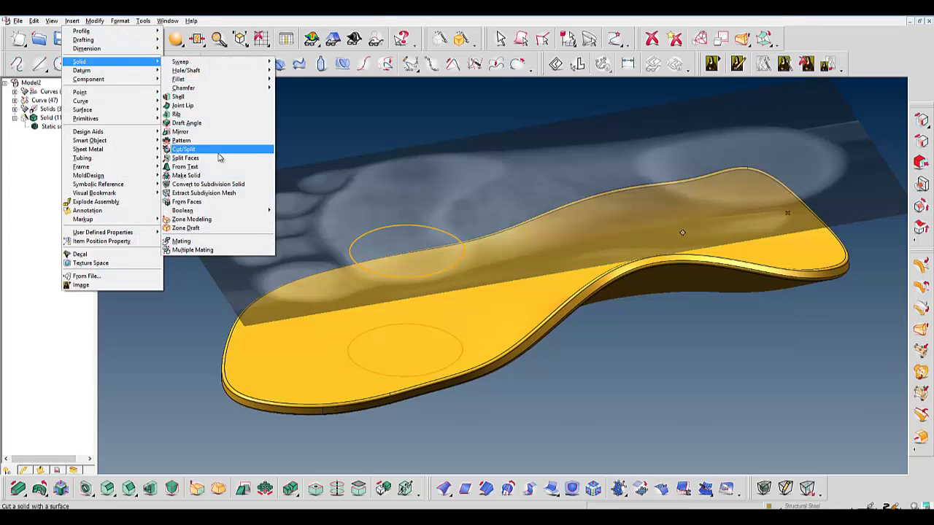
Split the insole's top face with the projected circle and hide the floating original curve.
click(184, 157)
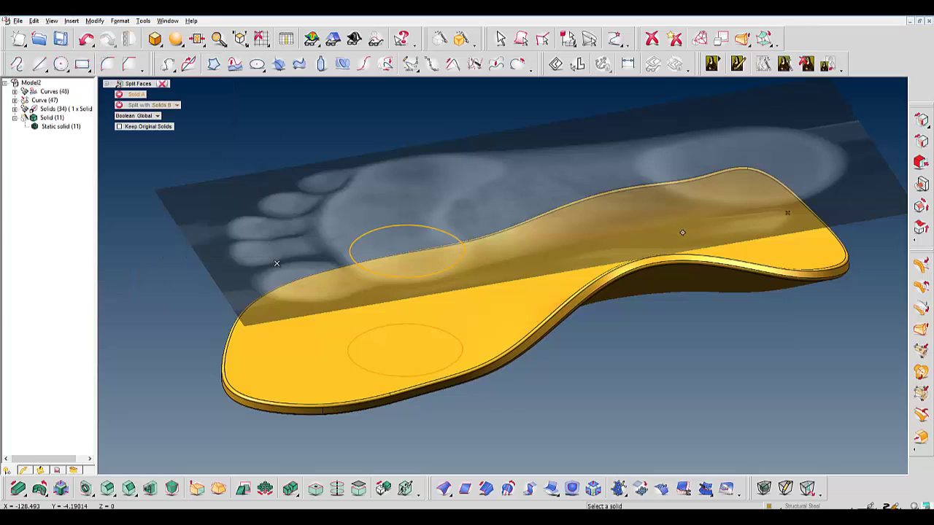
click(262, 289)
click(176, 105)
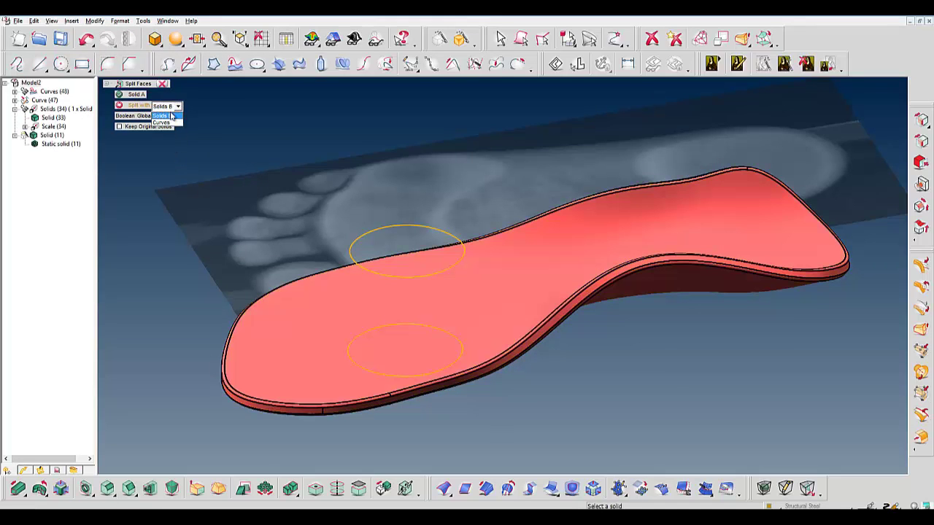
click(161, 122)
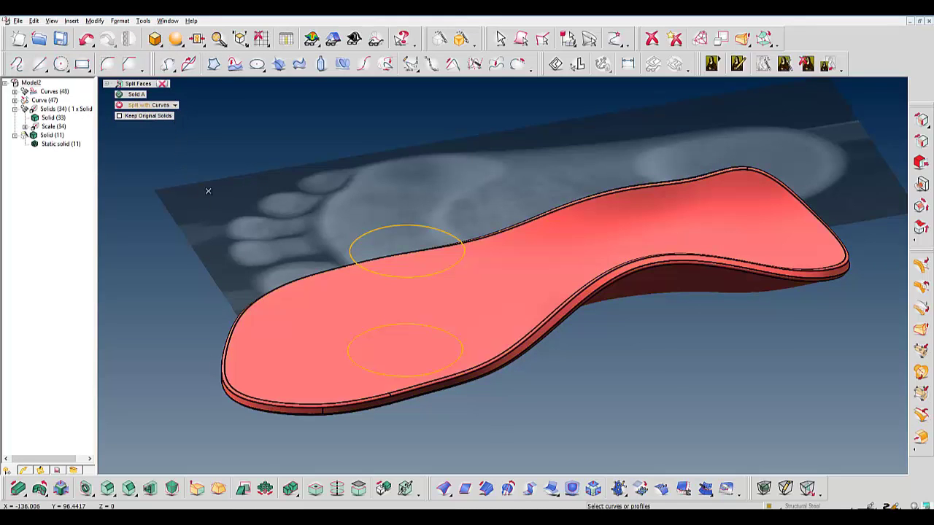
click(416, 326)
click(179, 85)
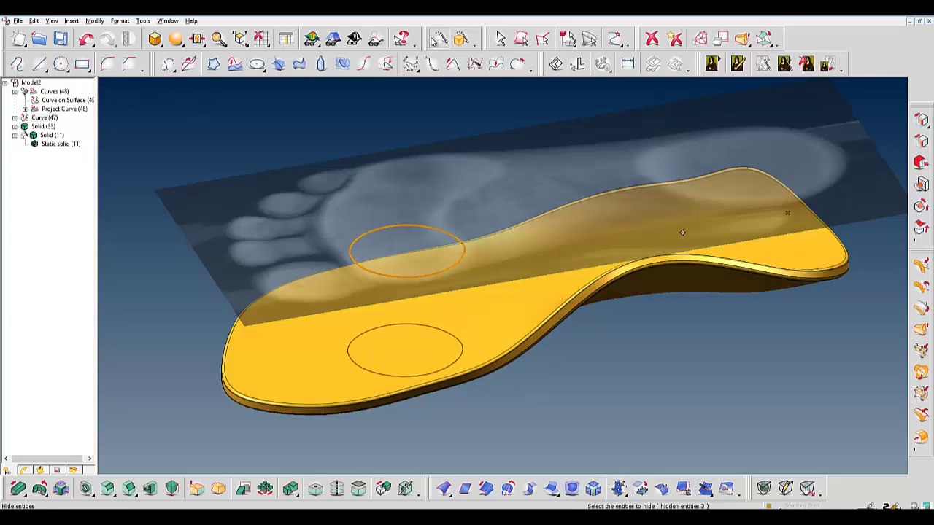
click(441, 38)
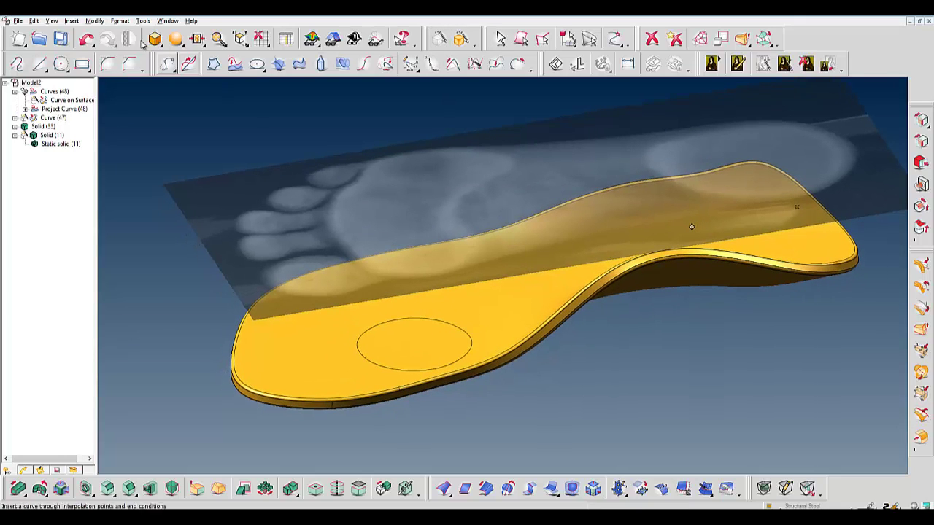
Start placing points on the oval forefoot face, limiting V to about 0.4 and shortening U.
click(72, 20)
mouse_move(80, 92)
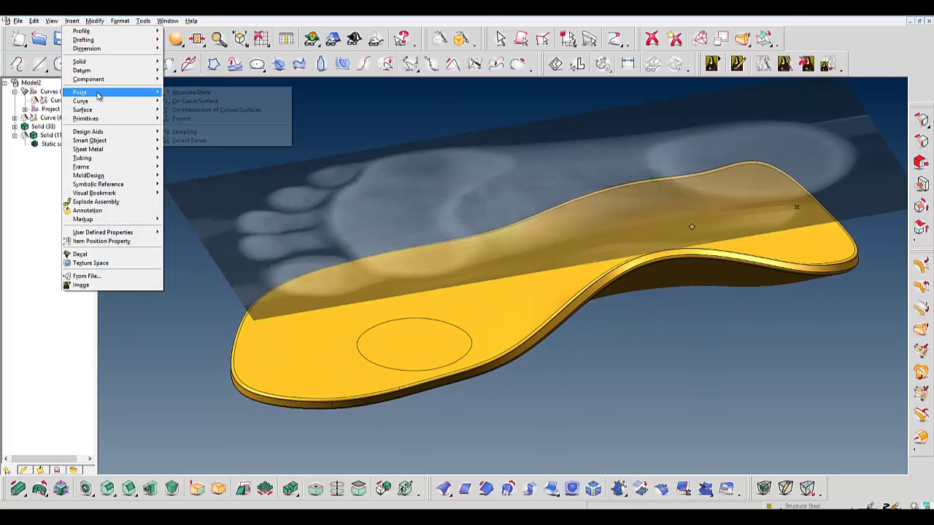
click(209, 103)
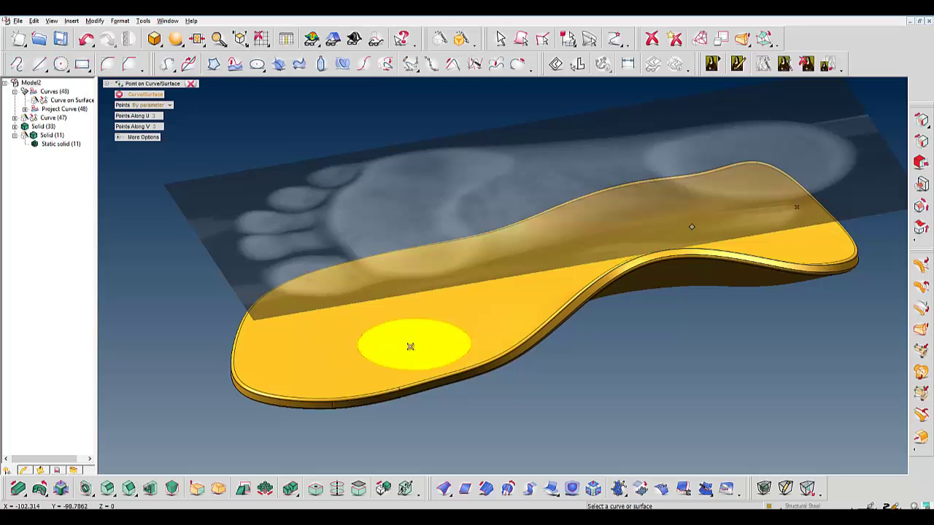
click(412, 345)
scroll(545, 351, down, 2)
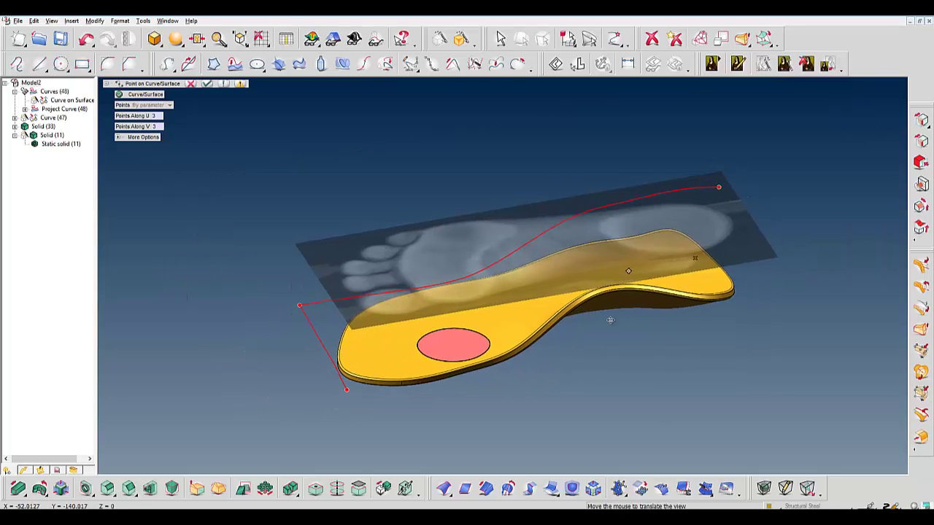
drag(717, 187, 469, 277)
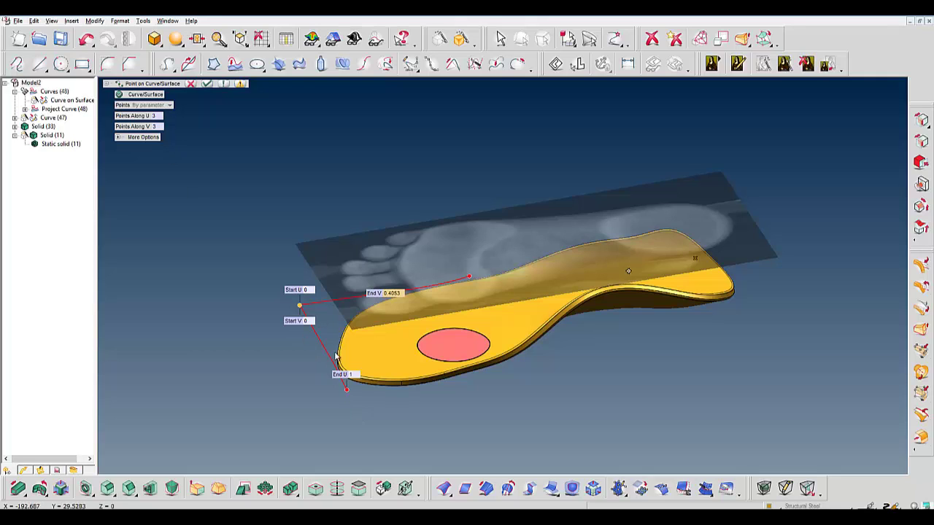
mouse_move(346, 384)
mouse_down()
mouse_move(324, 354)
mouse_move(333, 363)
mouse_up()
drag(470, 278, 482, 271)
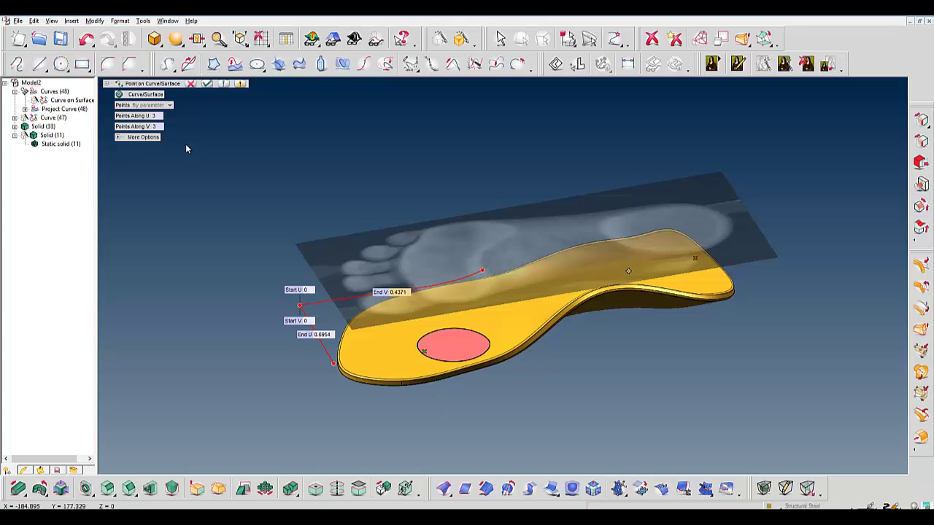
Set six points along V and extend the U end limit to 0.795.
text(5)
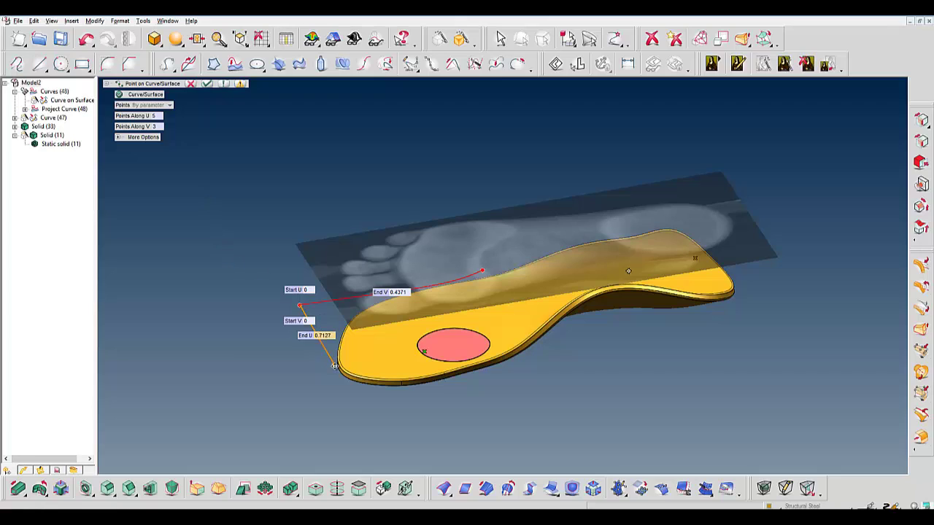
drag(332, 362, 330, 356)
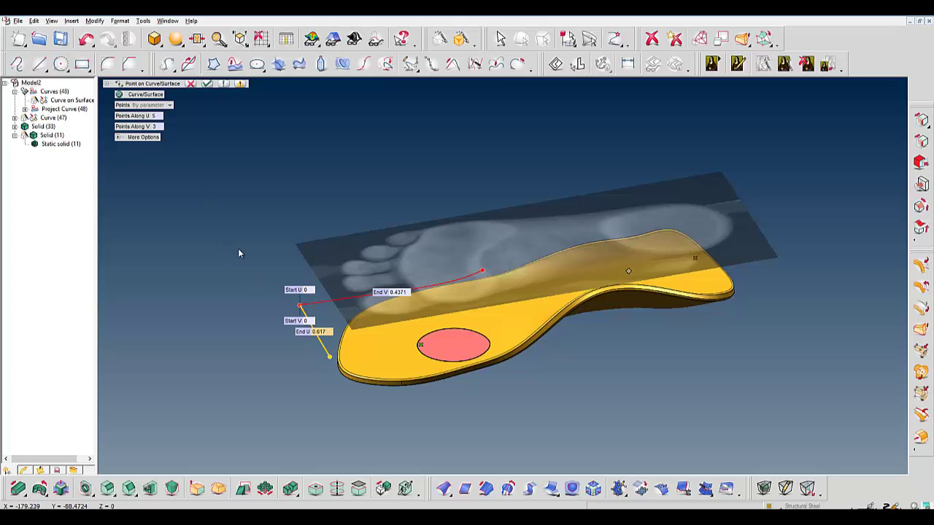
text(5)
key(Return)
drag(329, 358, 335, 365)
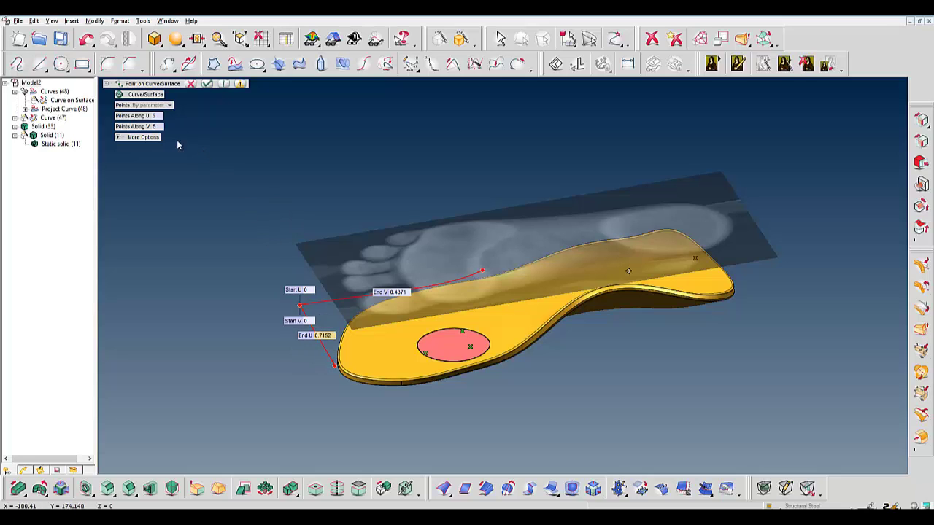
text(6)
key(Return)
middle_drag(555, 285, 360, 383)
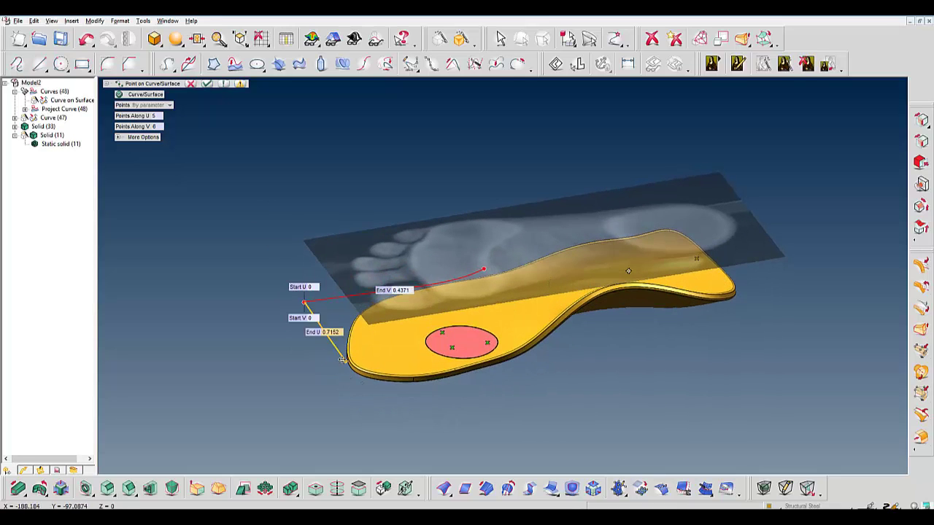
drag(342, 359, 349, 367)
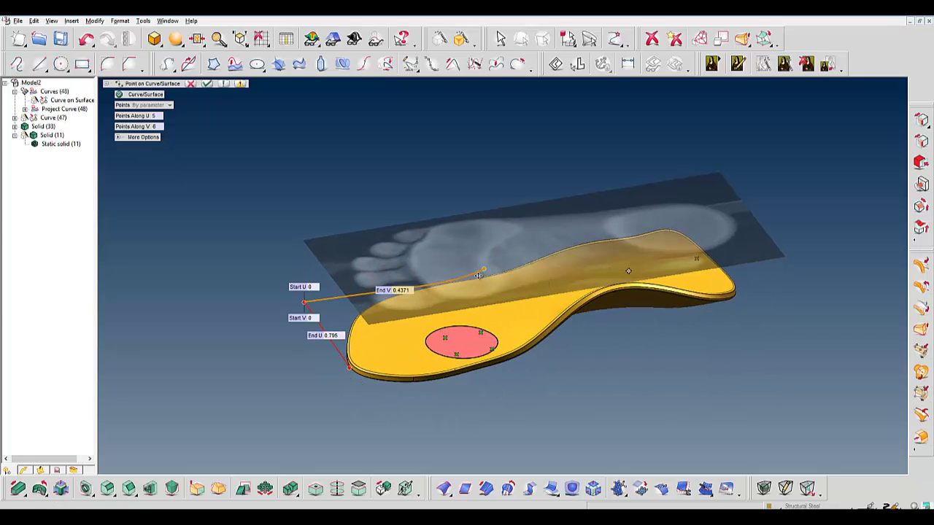
drag(479, 274, 471, 276)
mouse_move(349, 367)
mouse_down()
mouse_move(342, 360)
mouse_move(348, 366)
mouse_up()
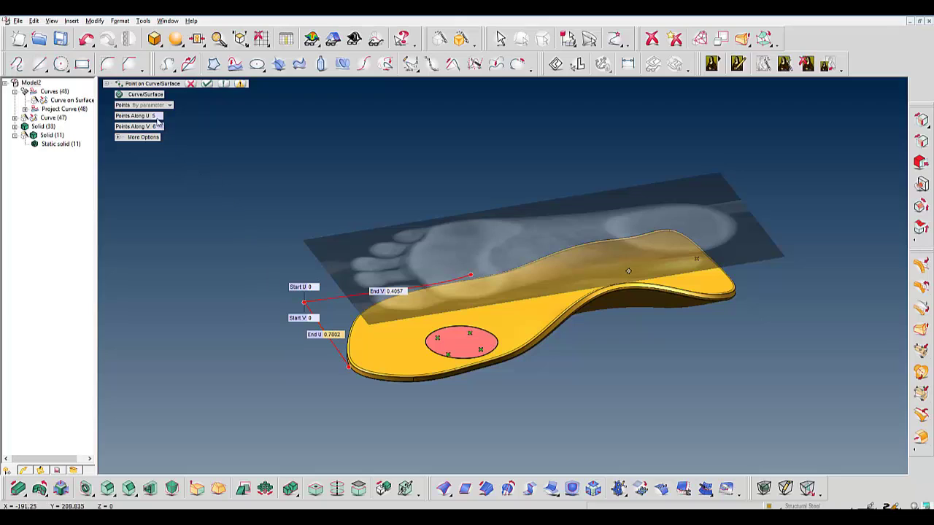
Adjust points along U, pull the V end limit to 0.3584, and create the point grid.
click(157, 118)
key(Return)
click(162, 117)
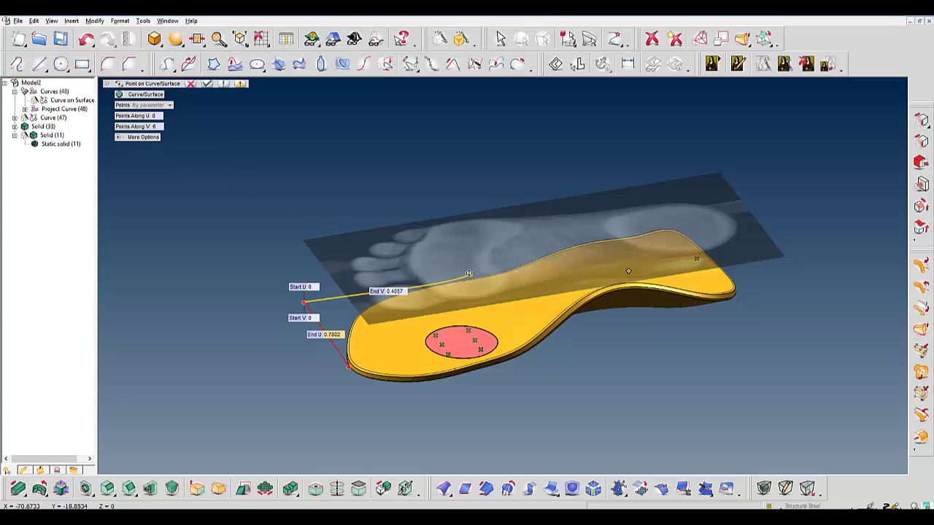
drag(470, 276, 452, 283)
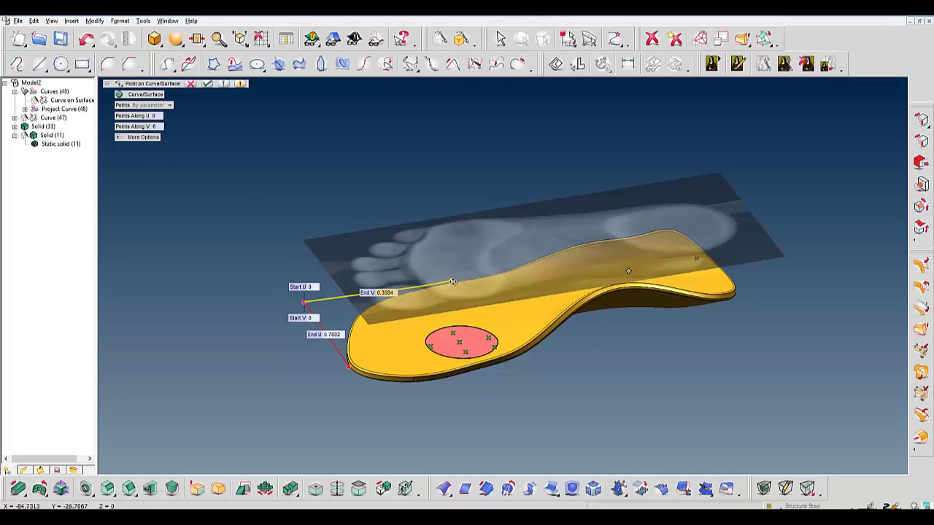
mouse_move(549, 343)
middle_down()
mouse_move(588, 274)
mouse_move(429, 218)
middle_up()
click(208, 84)
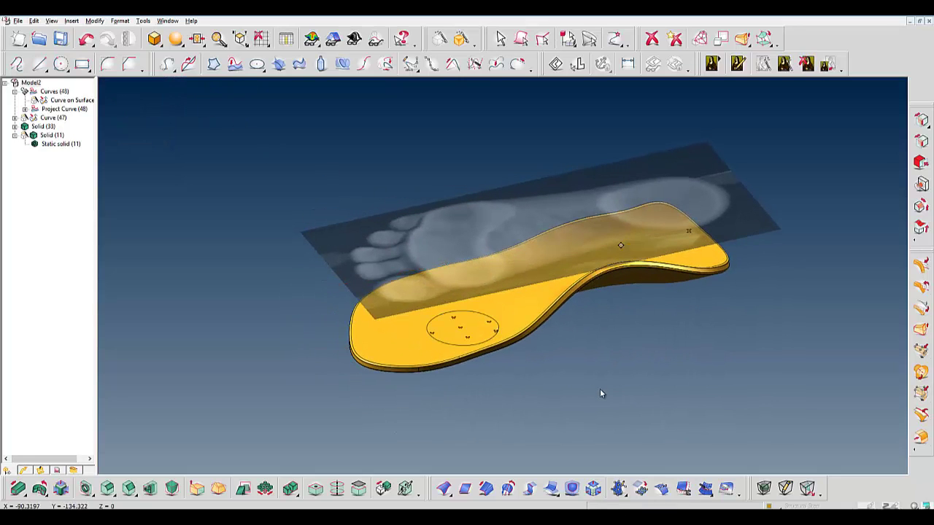
mouse_move(599, 388)
middle_down()
mouse_move(575, 361)
mouse_move(498, 325)
middle_up()
scroll(498, 324, up, 2)
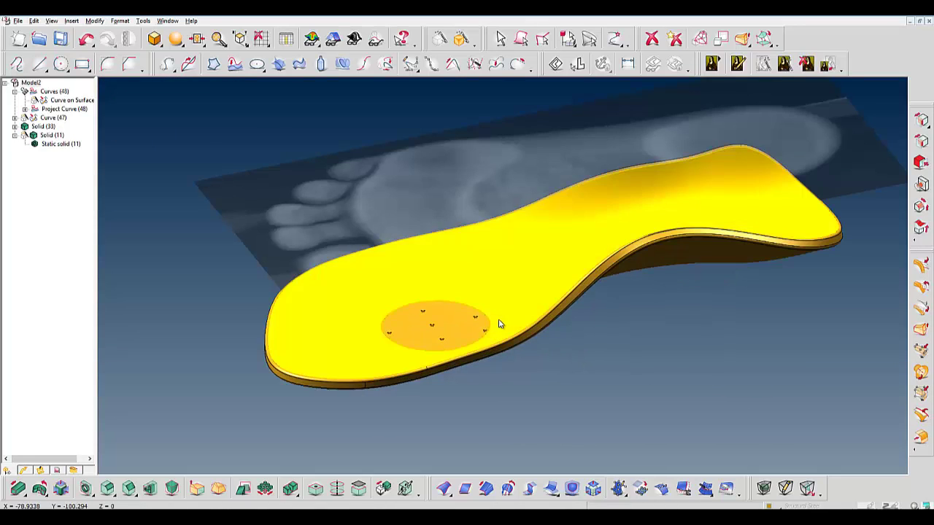
right_drag(500, 324, 670, 335)
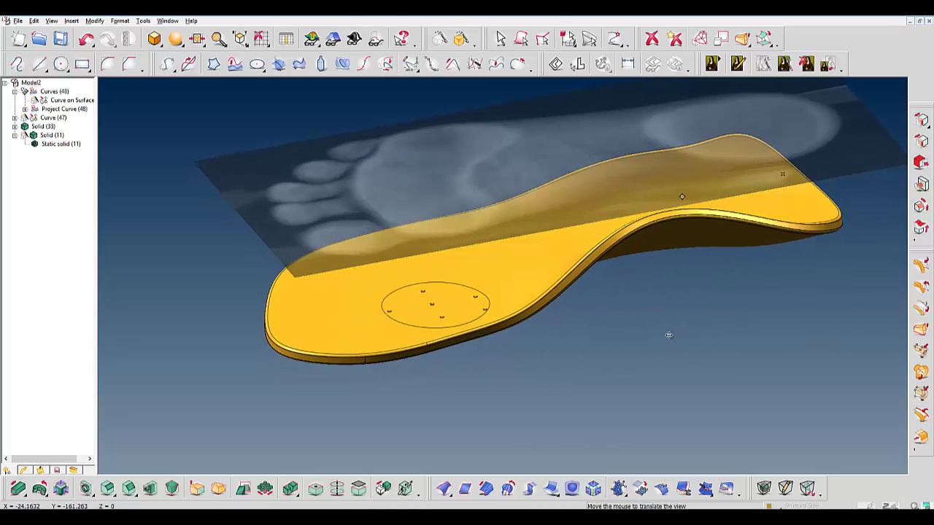
click(71, 20)
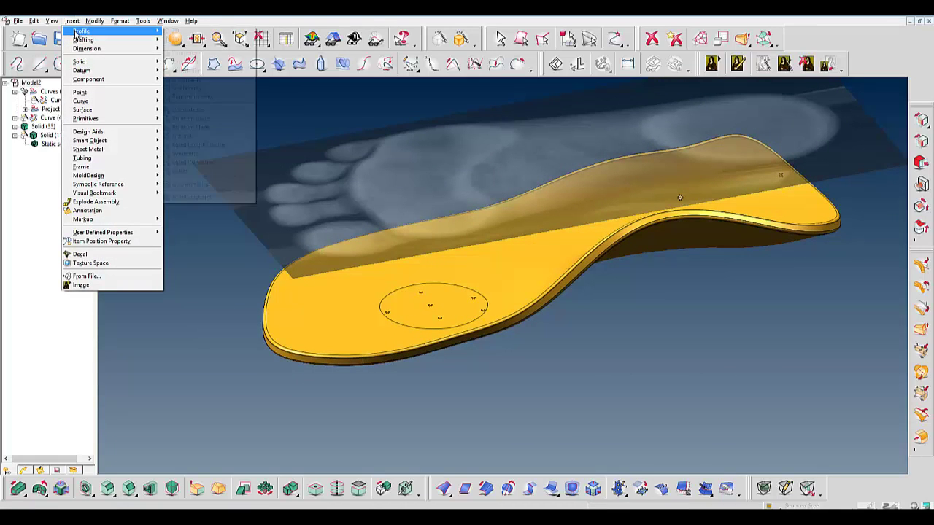
mouse_move(110, 61)
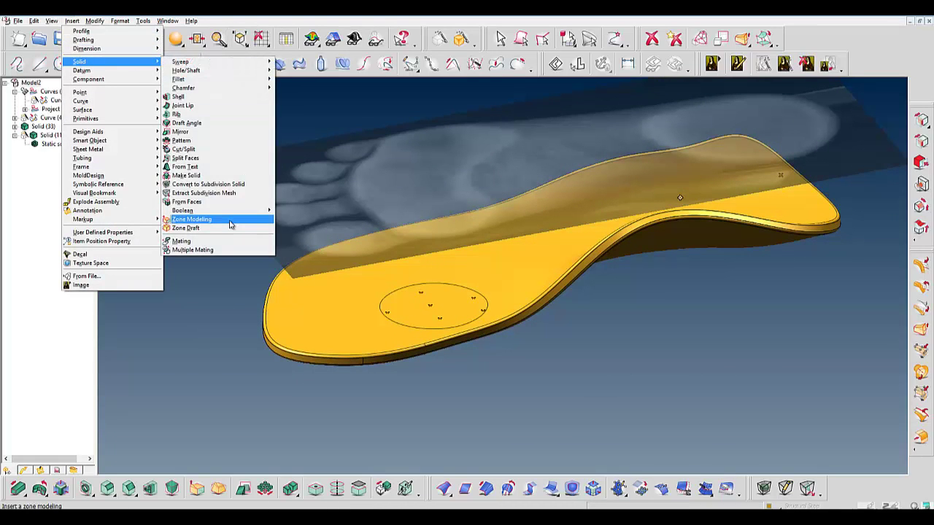
Start Zone Modeling on the oval face with preserved curves at Keep position and Interactive matching.
click(230, 221)
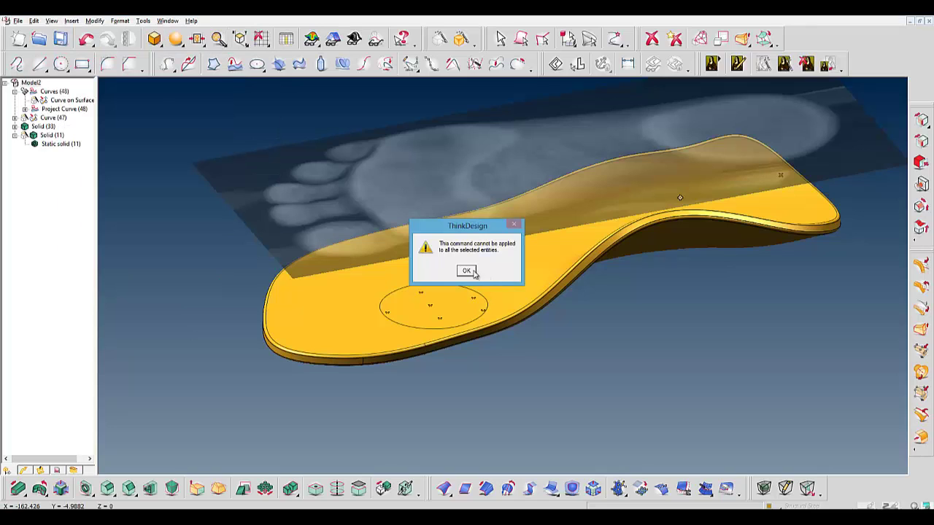
click(467, 271)
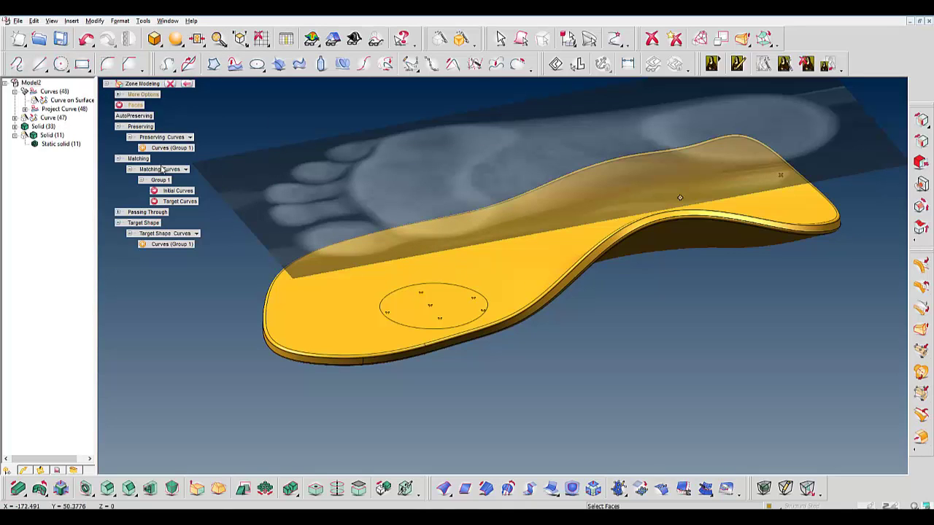
click(398, 305)
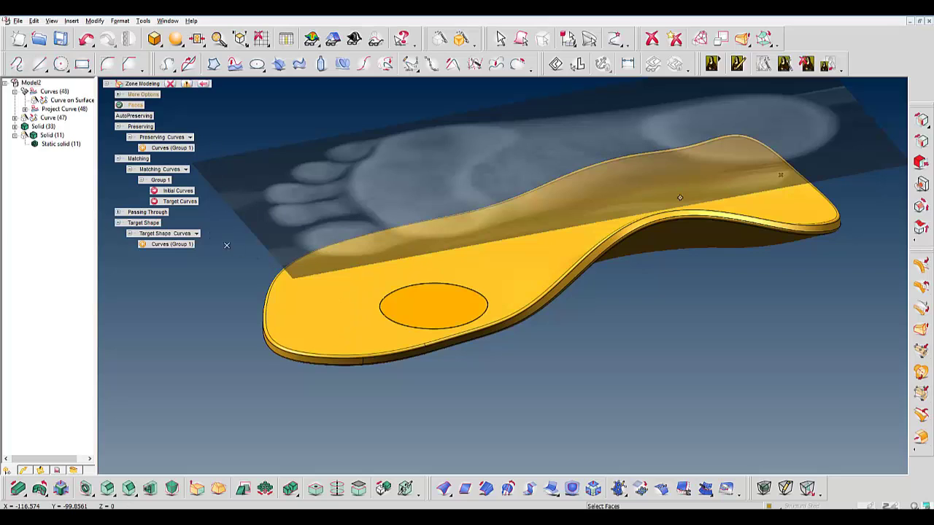
click(135, 115)
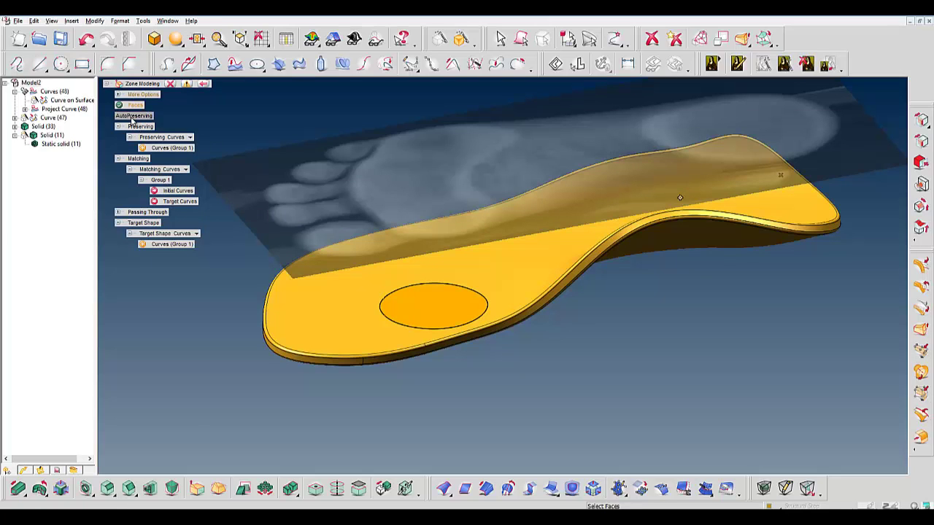
click(152, 149)
click(542, 289)
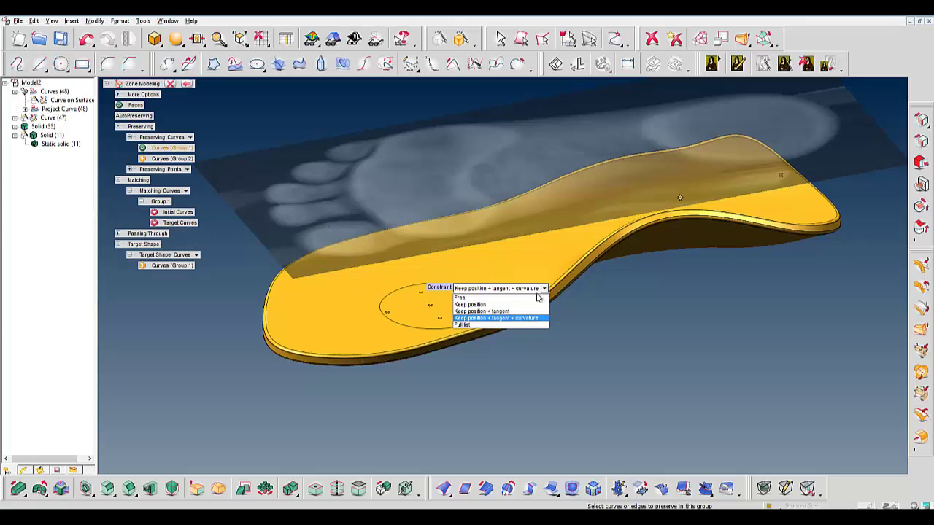
click(470, 305)
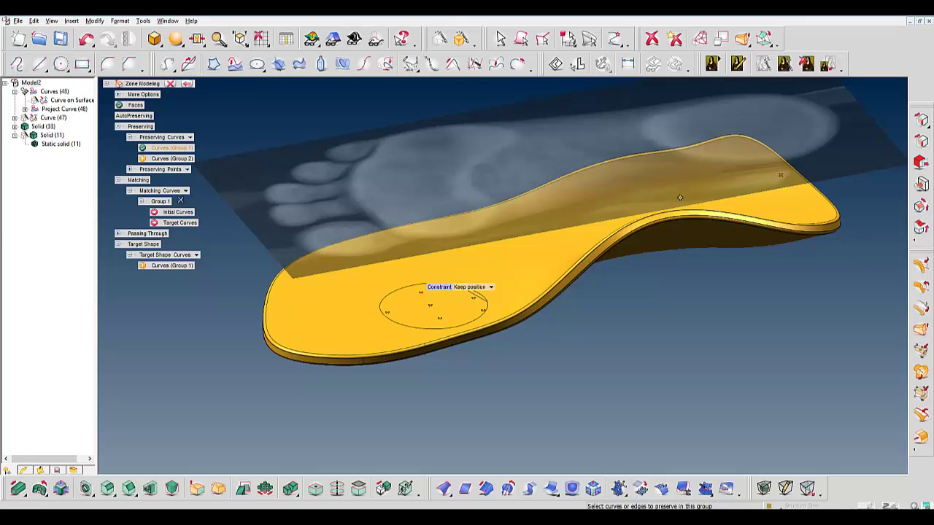
click(186, 190)
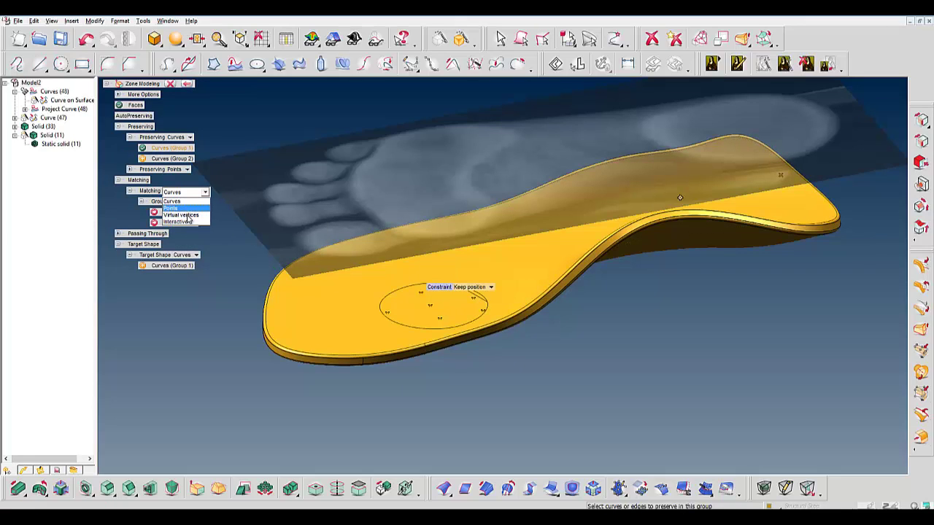
click(182, 221)
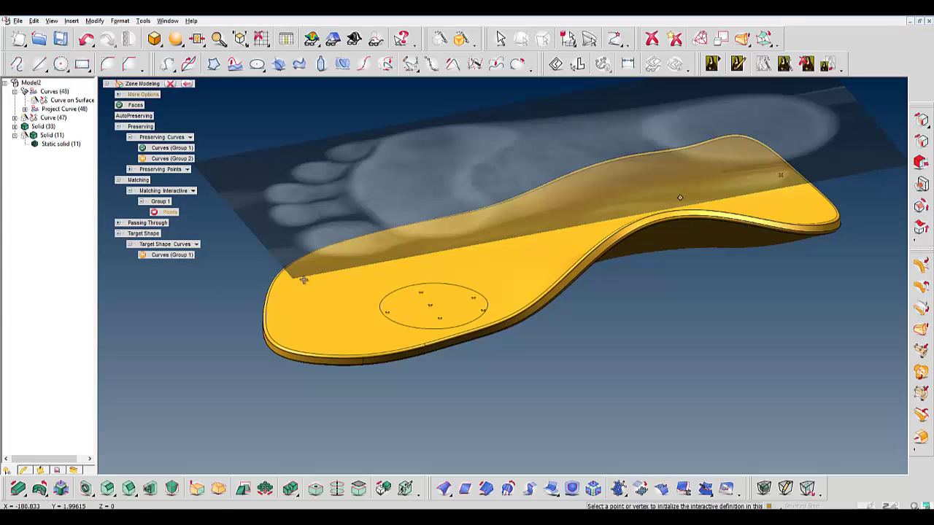
Place a push point in the forefoot zone and set its interactive line to Z.
click(431, 305)
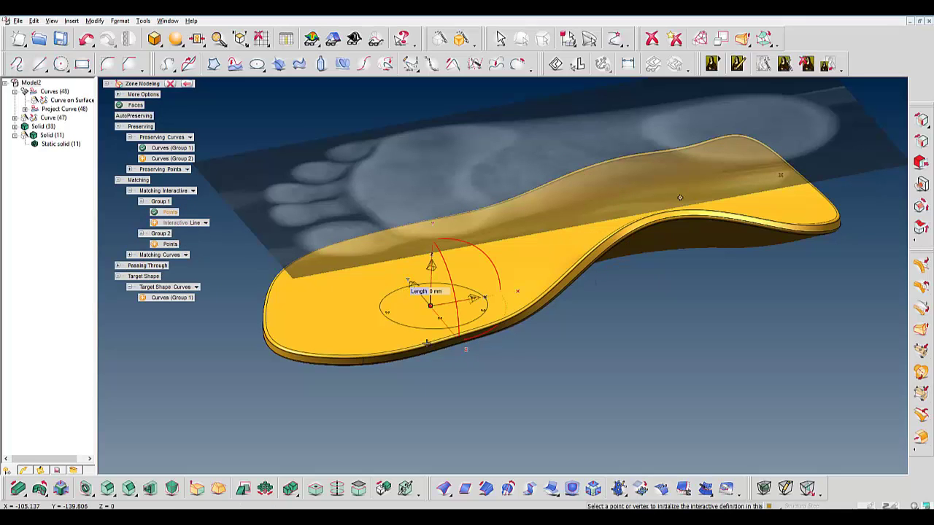
middle_drag(449, 290, 468, 286)
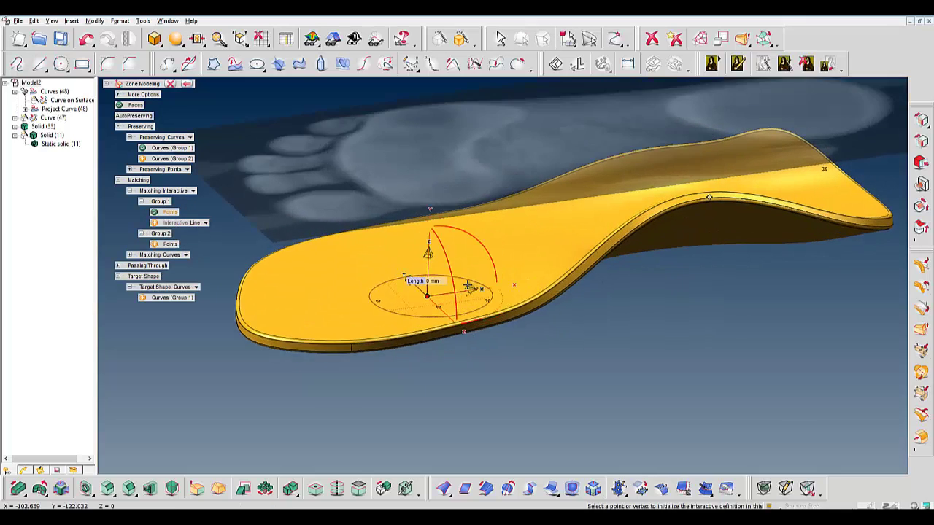
click(206, 222)
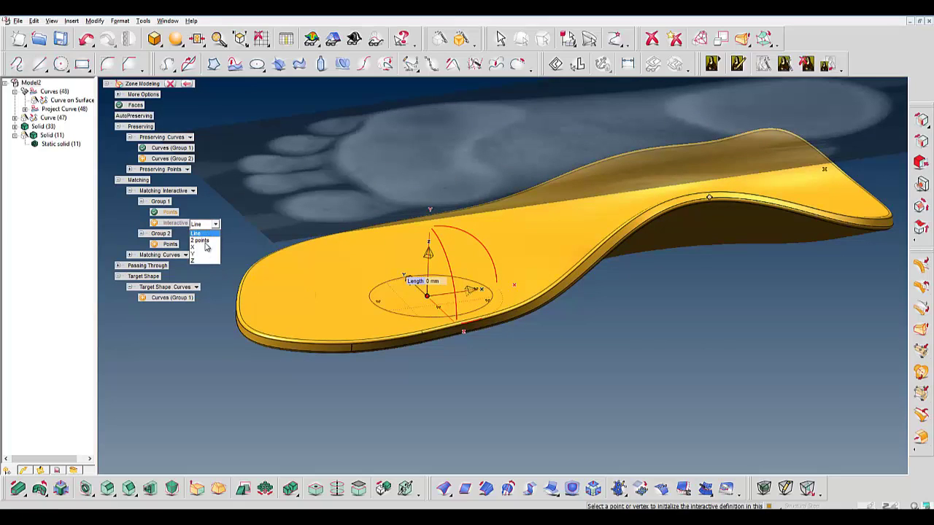
click(205, 259)
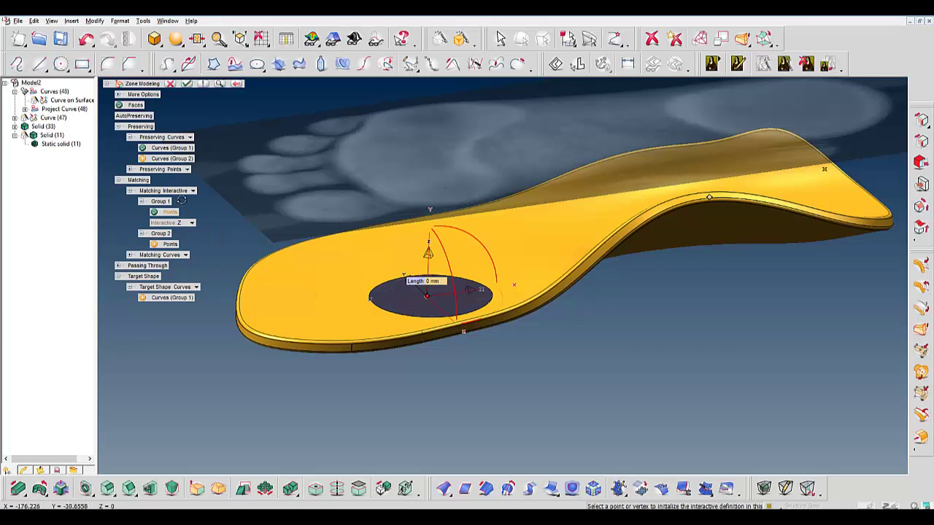
Set the shape control bulge to Big and drag the zone up into a dome under 3 mm.
click(118, 95)
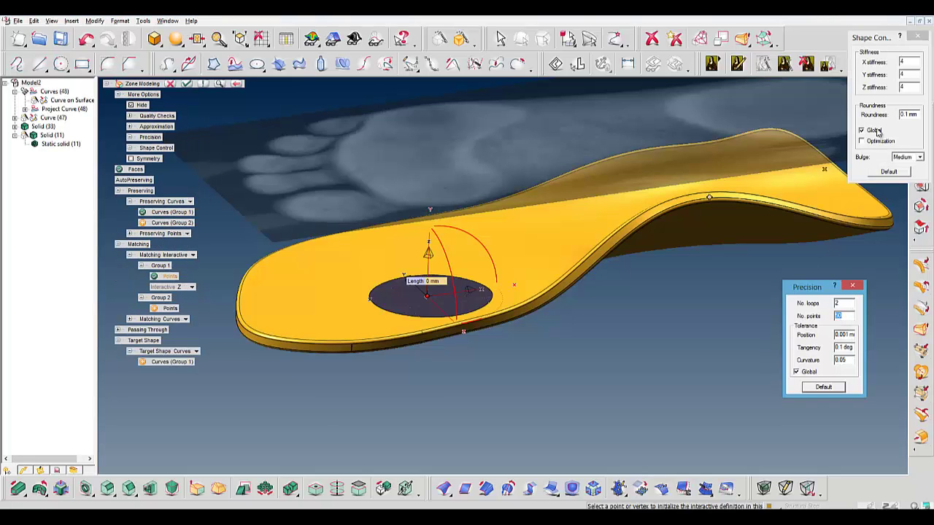
click(918, 158)
click(905, 182)
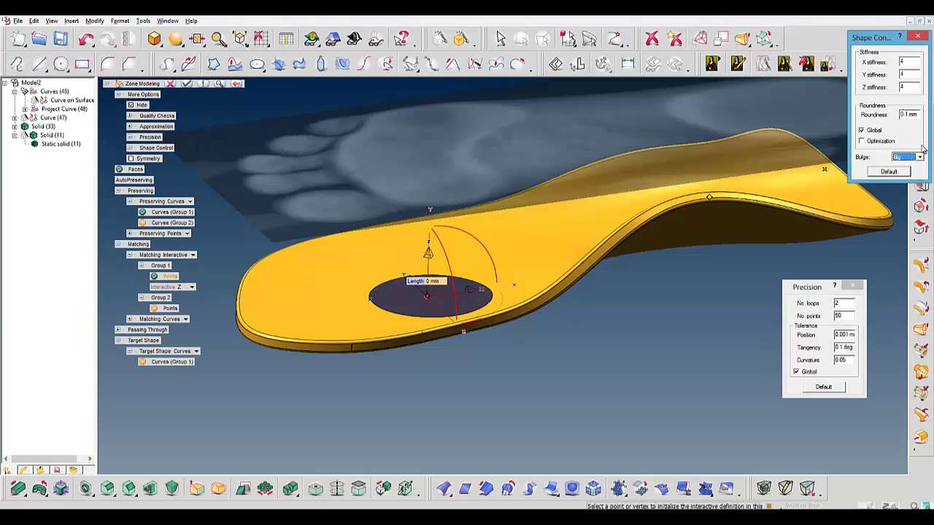
click(922, 38)
click(852, 286)
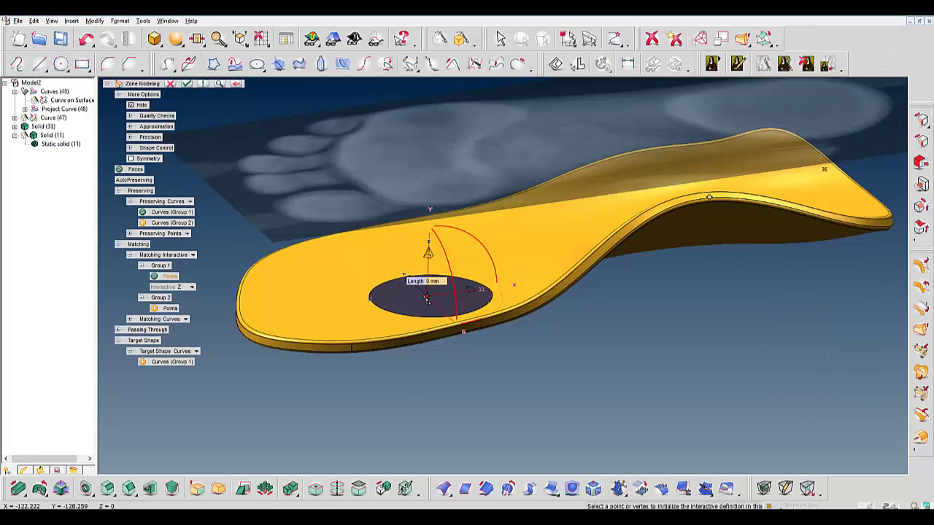
mouse_move(428, 297)
mouse_down()
mouse_move(433, 273)
mouse_move(439, 304)
mouse_move(436, 292)
mouse_up()
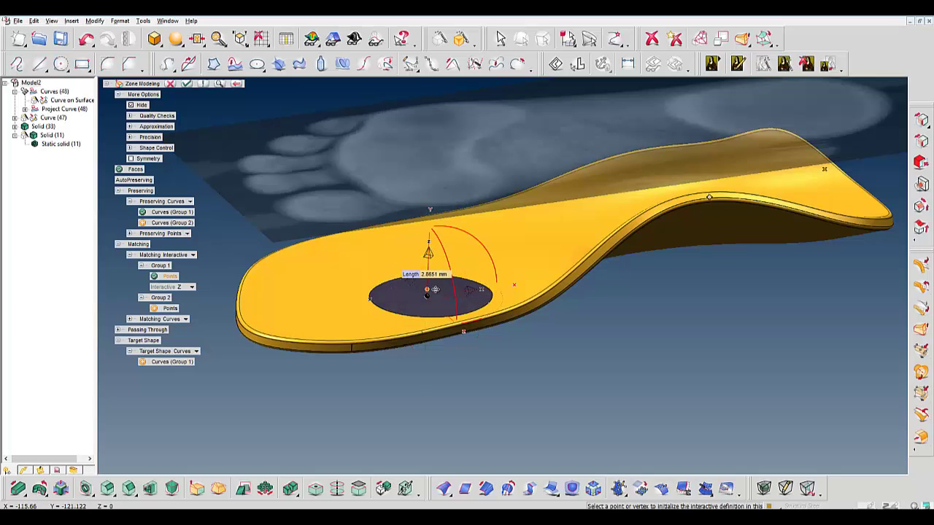
middle_drag(462, 297, 396, 254)
Set the forefoot dome height to 2.45 mm in the Length field.
scroll(462, 284, up, 3)
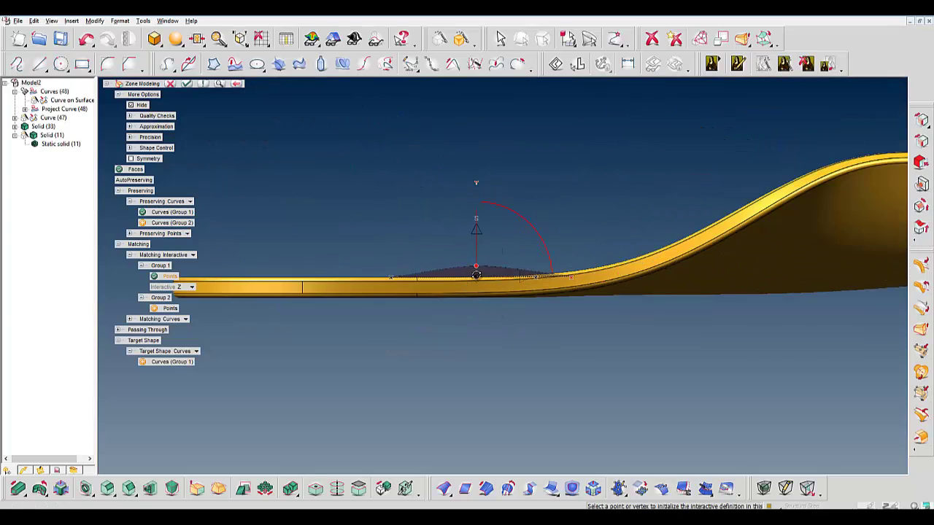
middle_drag(463, 285, 481, 263)
double_click(503, 244)
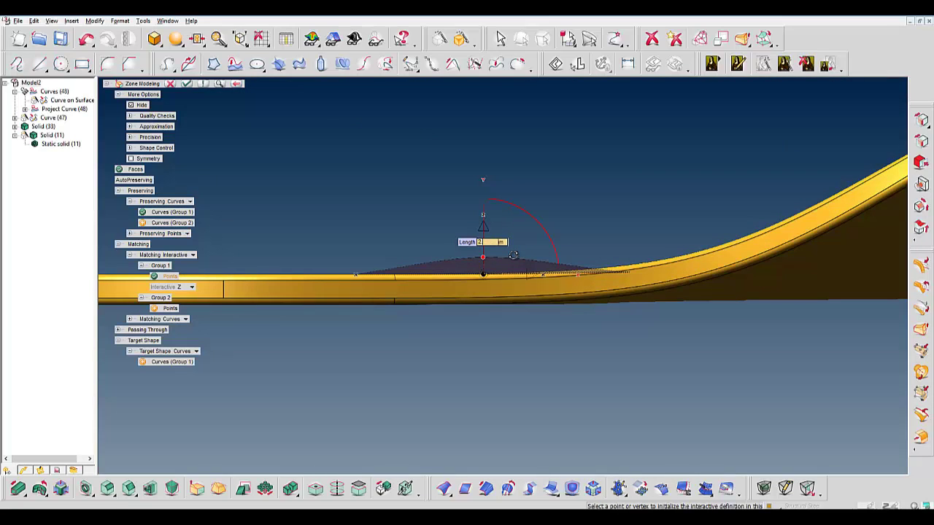
key(Return)
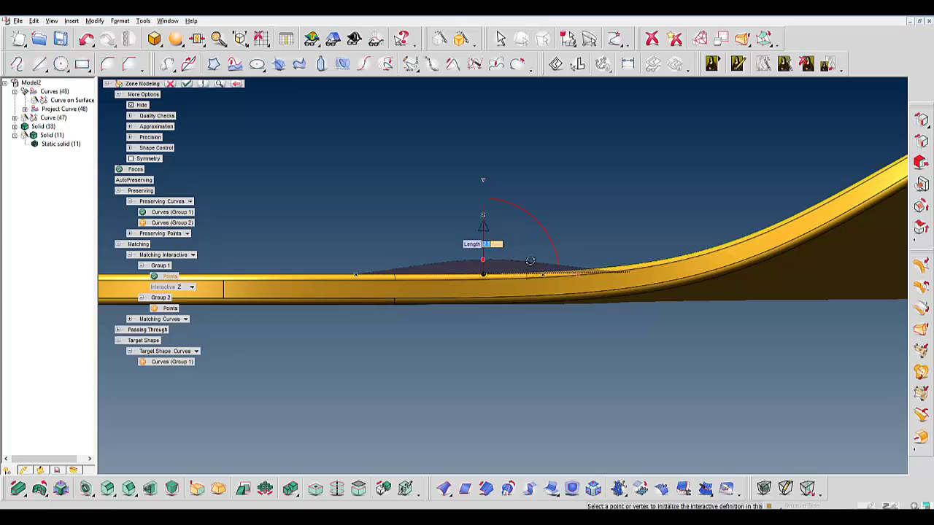
text(2)
key(Return)
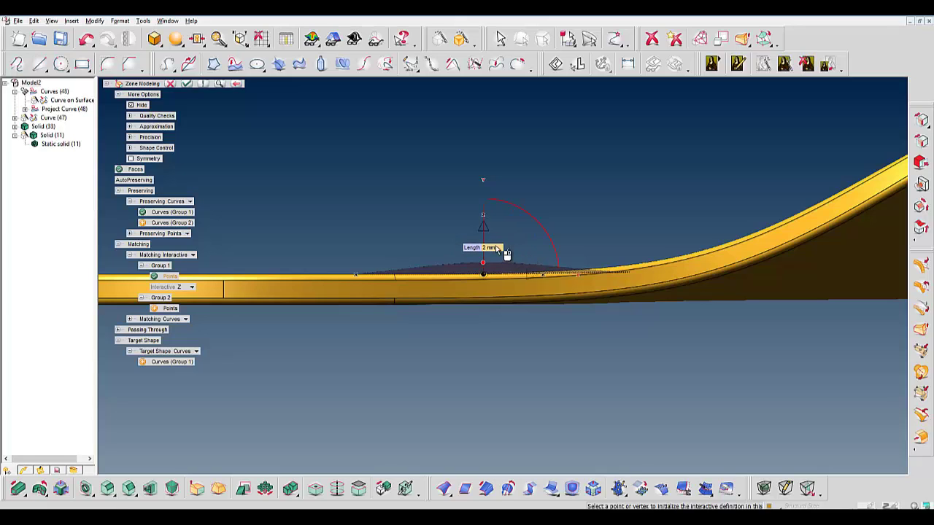
text(3)
key(Return)
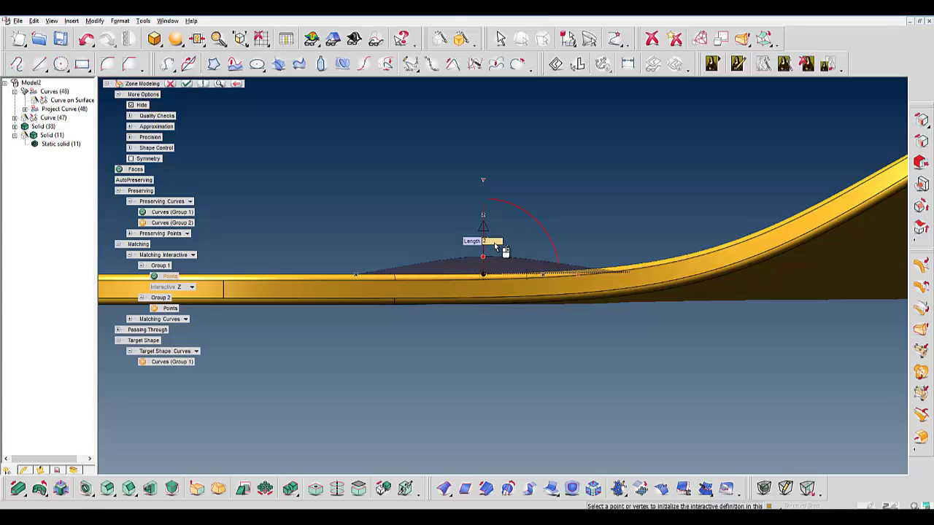
key(Return)
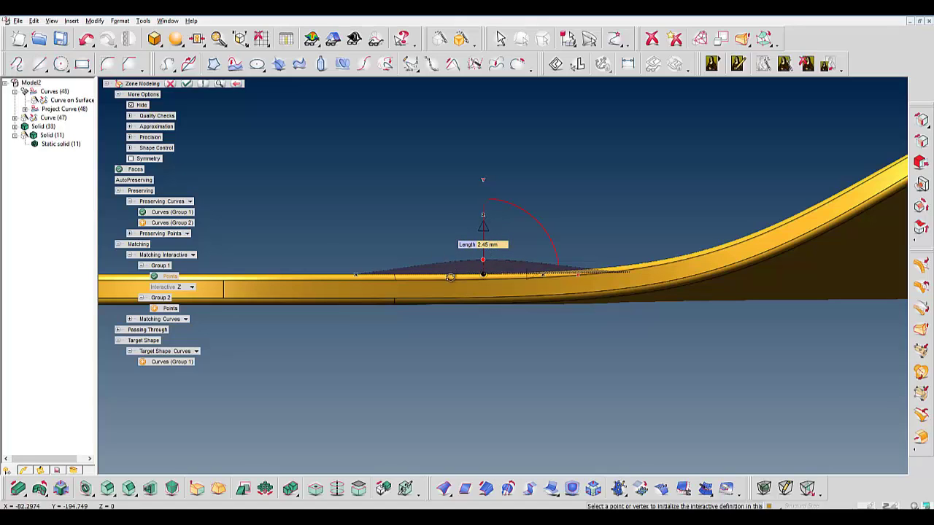
Finish the Zone Modeling deformation and answer the keep-as-constraint prompt.
click(118, 192)
click(187, 84)
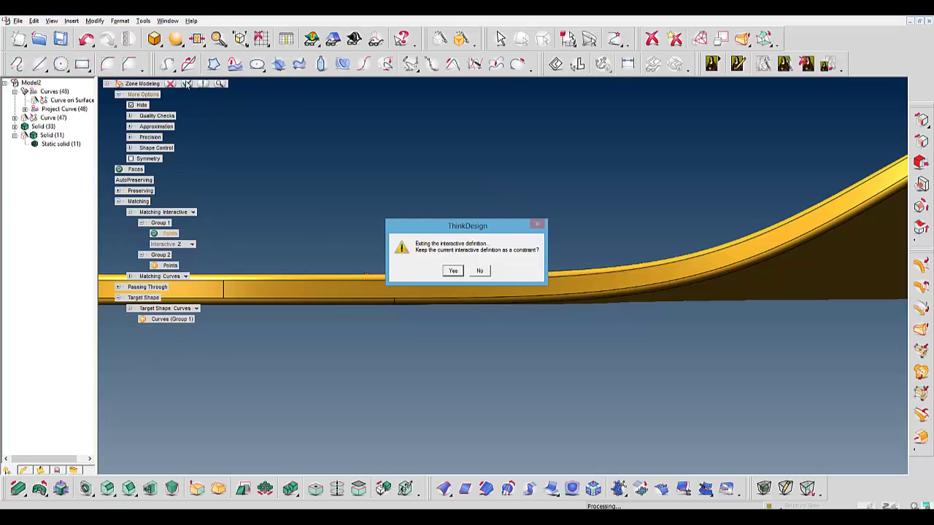
click(452, 271)
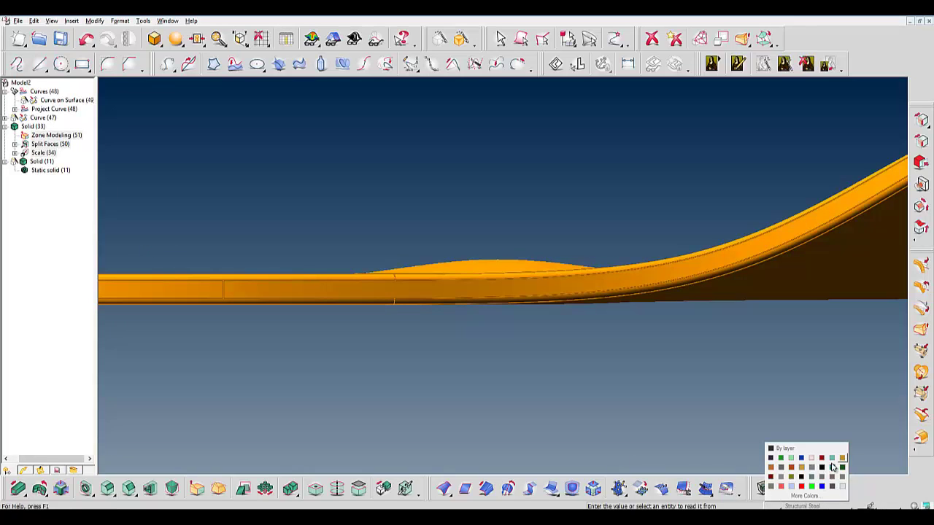
Colour the insole yellow gold and hide the foot image plane.
click(842, 459)
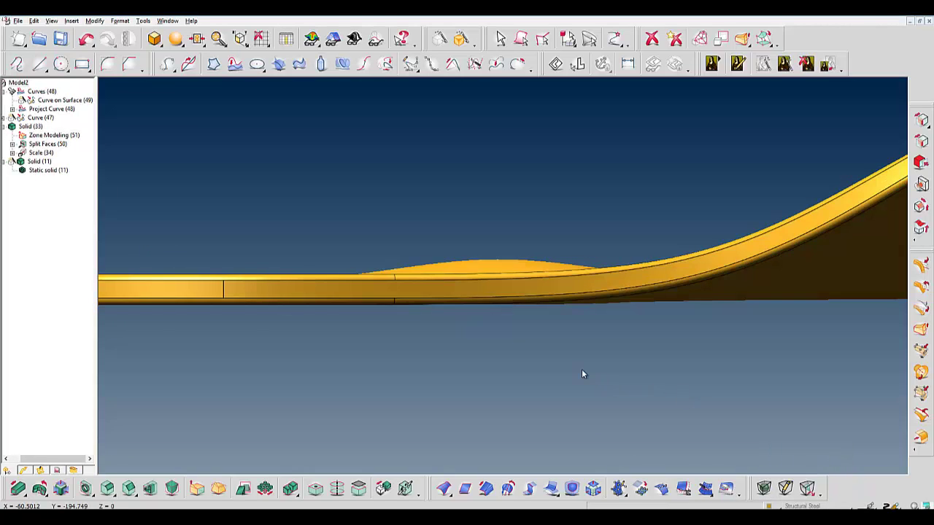
mouse_move(581, 374)
middle_down()
mouse_move(518, 309)
mouse_move(506, 327)
mouse_move(531, 330)
middle_up()
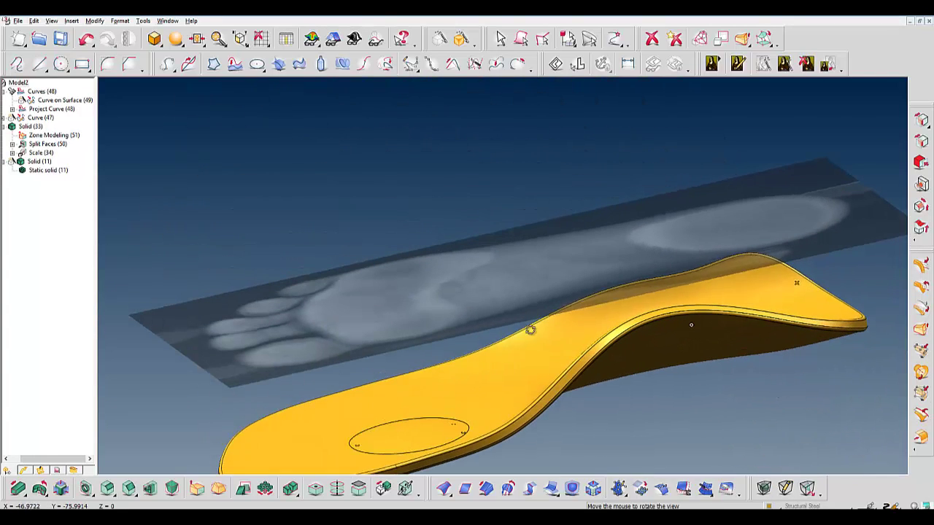
click(752, 177)
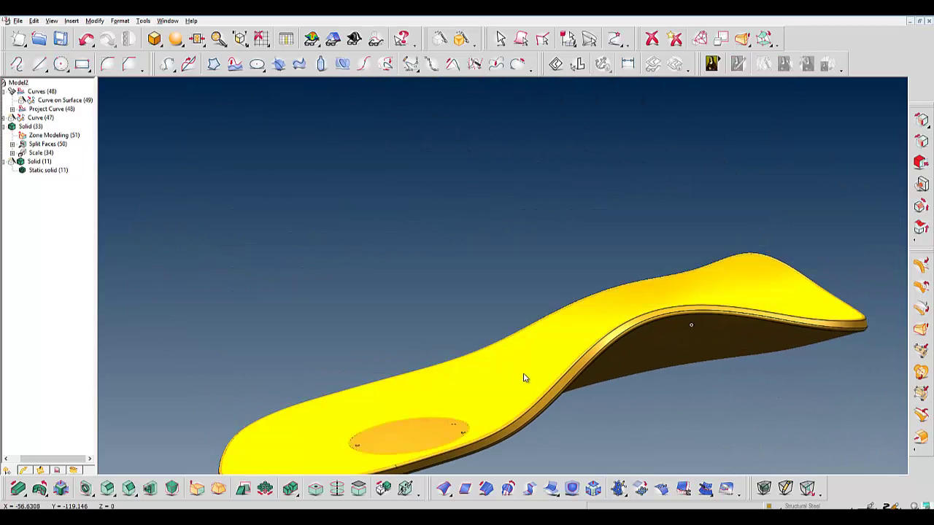
mouse_move(523, 377)
middle_down()
mouse_move(433, 214)
mouse_move(499, 275)
middle_up()
scroll(522, 351, up, 3)
Set the rotation centre on the forefoot dome and orbit to inspect the finished insole.
middle_drag(522, 352, 449, 327)
mouse_move(448, 328)
right_down()
mouse_move(503, 294)
mouse_move(597, 367)
right_up()
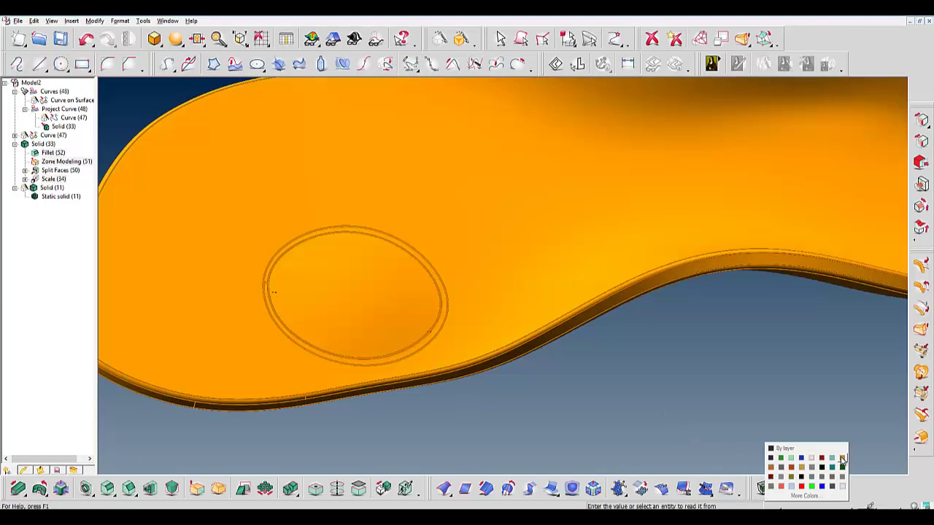
click(842, 459)
mouse_move(693, 334)
middle_down()
mouse_move(625, 277)
mouse_move(229, 102)
middle_up()
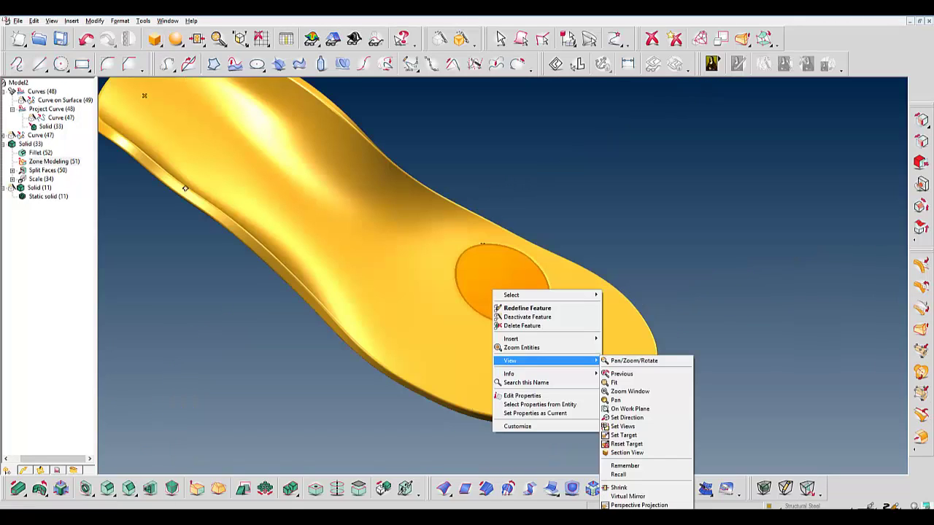
click(648, 445)
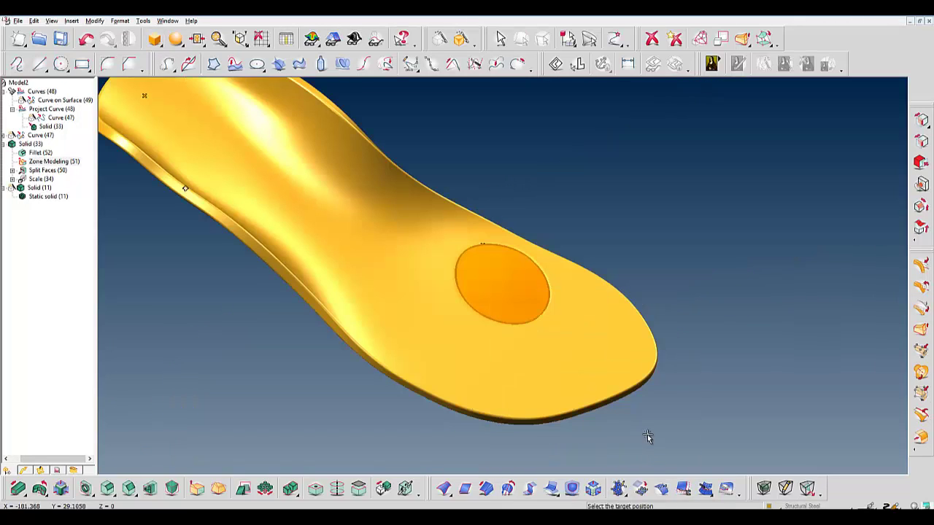
click(503, 285)
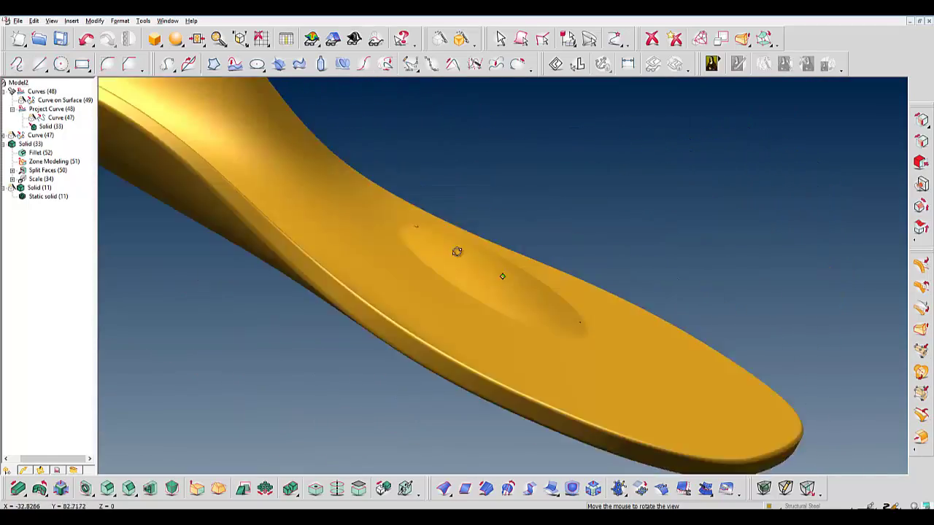
click(399, 276)
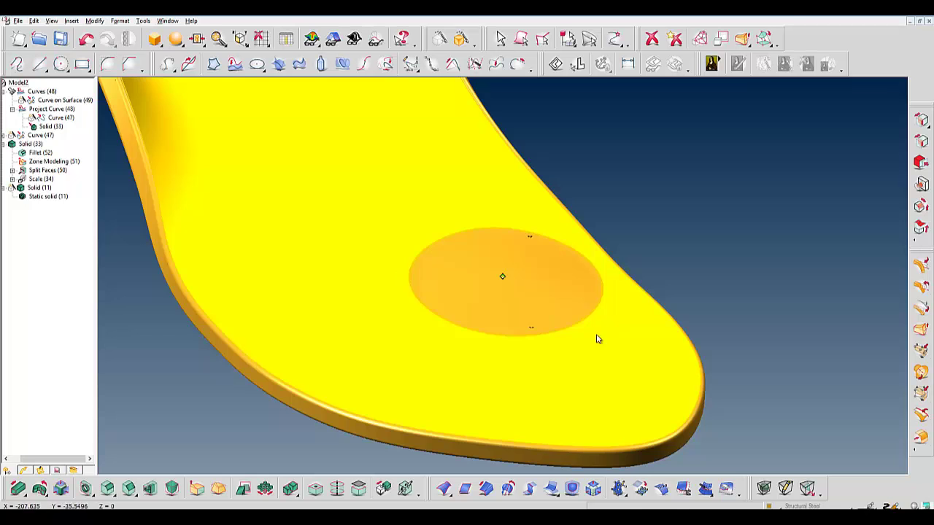
mouse_move(597, 339)
middle_down()
mouse_move(602, 313)
mouse_move(488, 178)
mouse_move(408, 146)
middle_up()
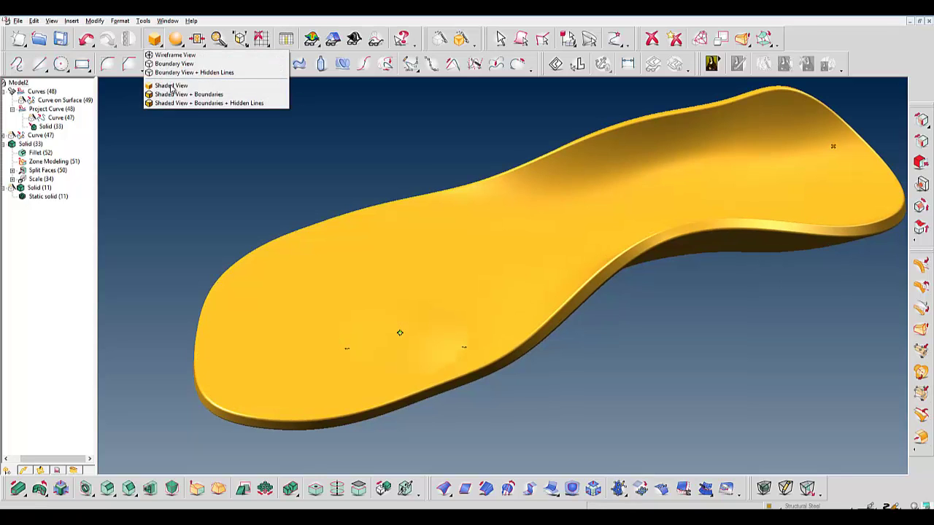